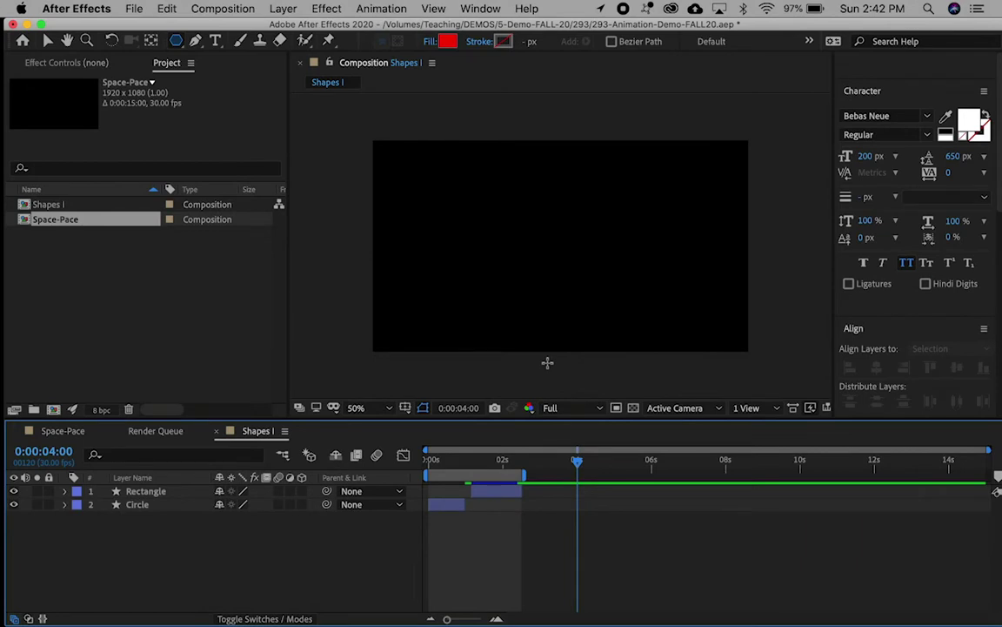
Add a new shape layer to the Shapes I composition.
{"action": "left_click", "coordinate": [284, 8]}
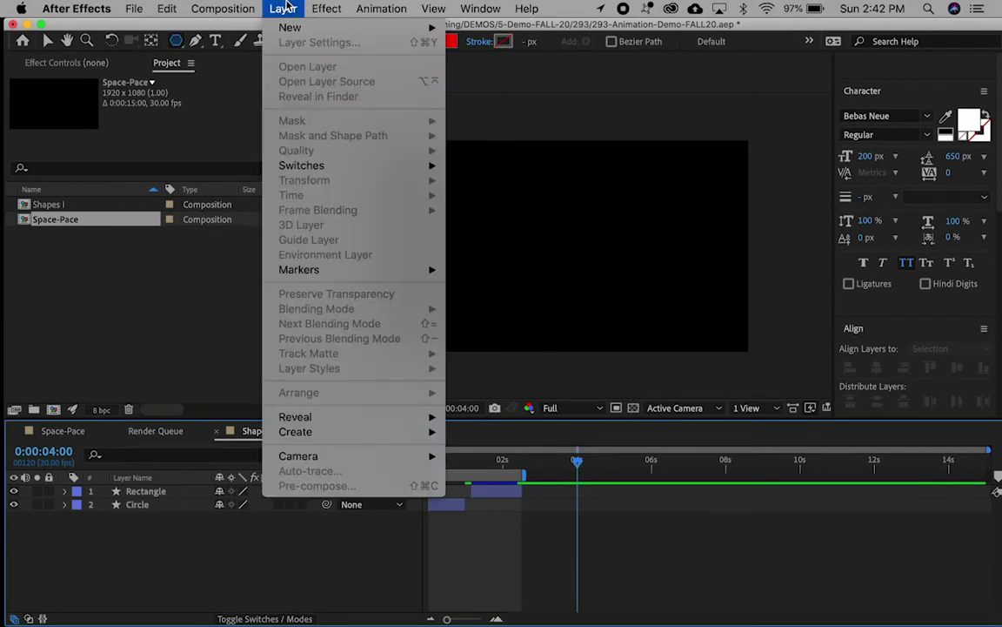
{"action": "mouse_move", "coordinate": [294, 32]}
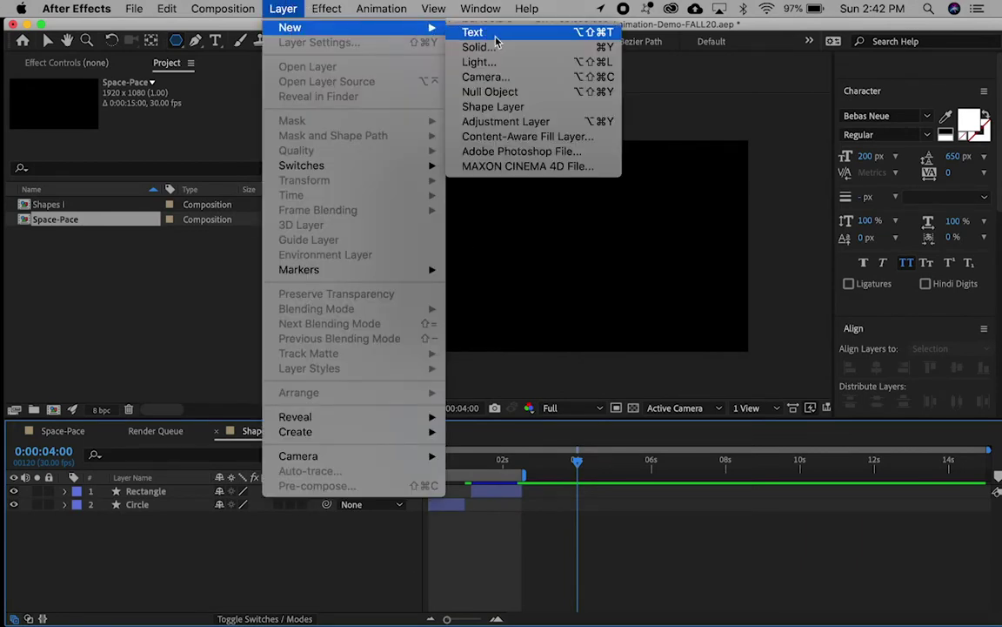
{"action": "left_click", "coordinate": [488, 106]}
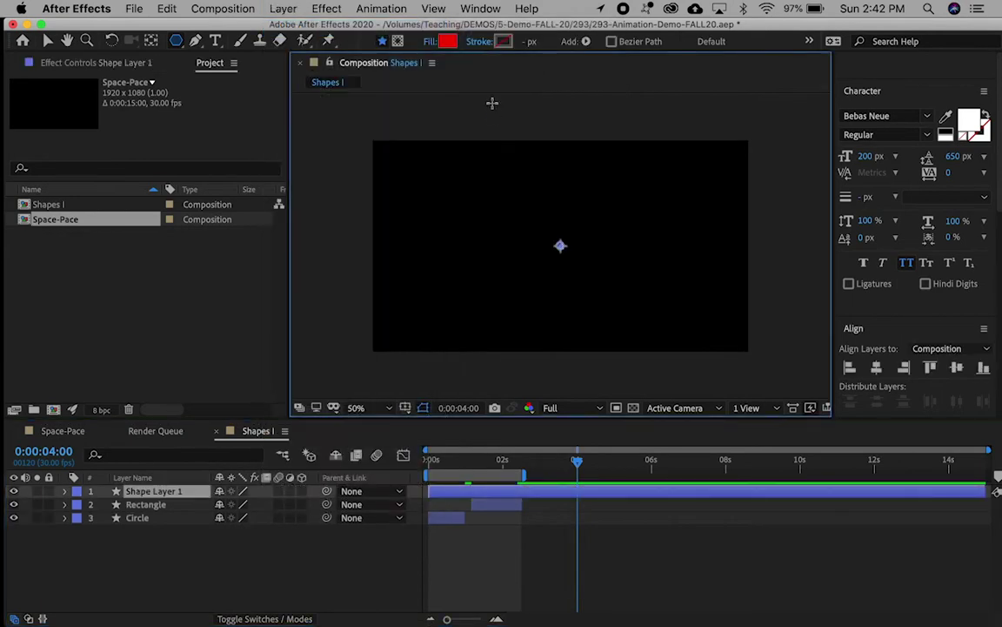
Trim the new shape layer so it starts at 0:00:02:16 and ends at 0:00:05:00.
{"action": "left_click_drag", "start_coordinate": [577, 461], "coordinate": [524, 465]}
{"action": "key", "text": "Page_Down"}
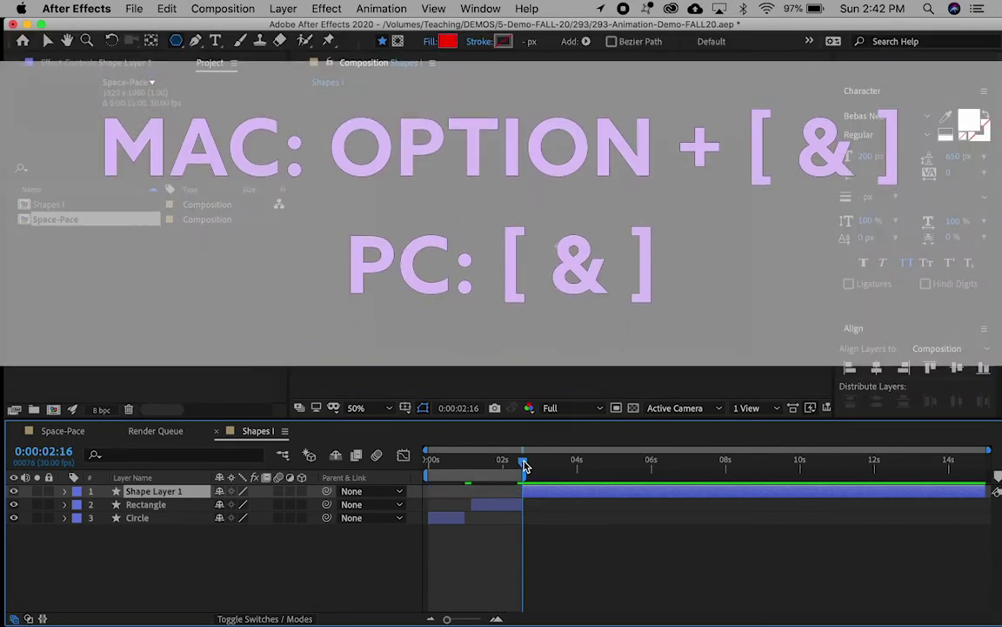
{"action": "key", "text": "alt+bracketleft"}
{"action": "left_click_drag", "start_coordinate": [532, 465], "coordinate": [617, 463]}
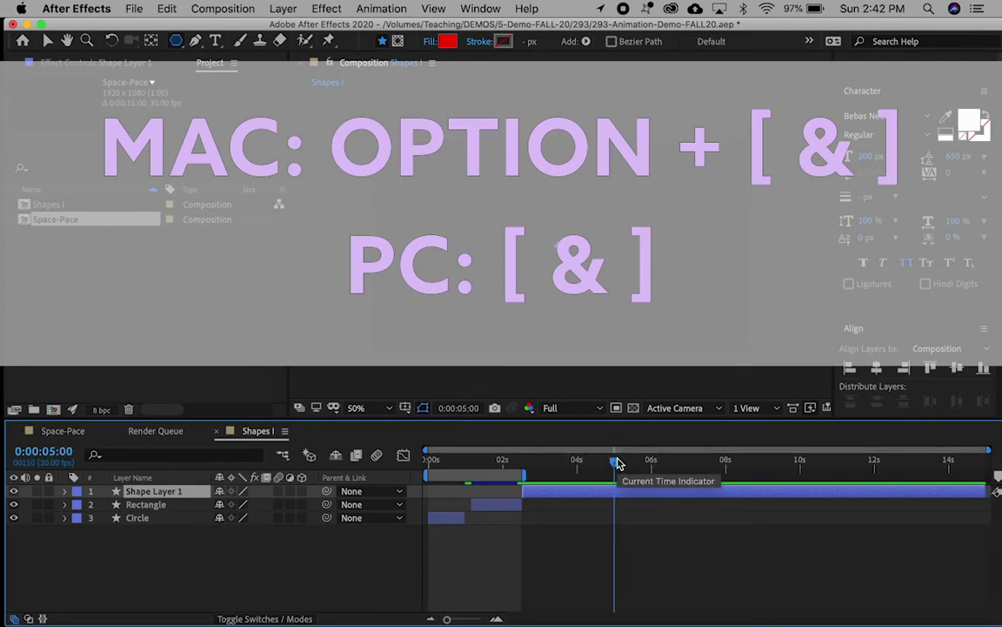
{"action": "key", "text": "alt+bracketright"}
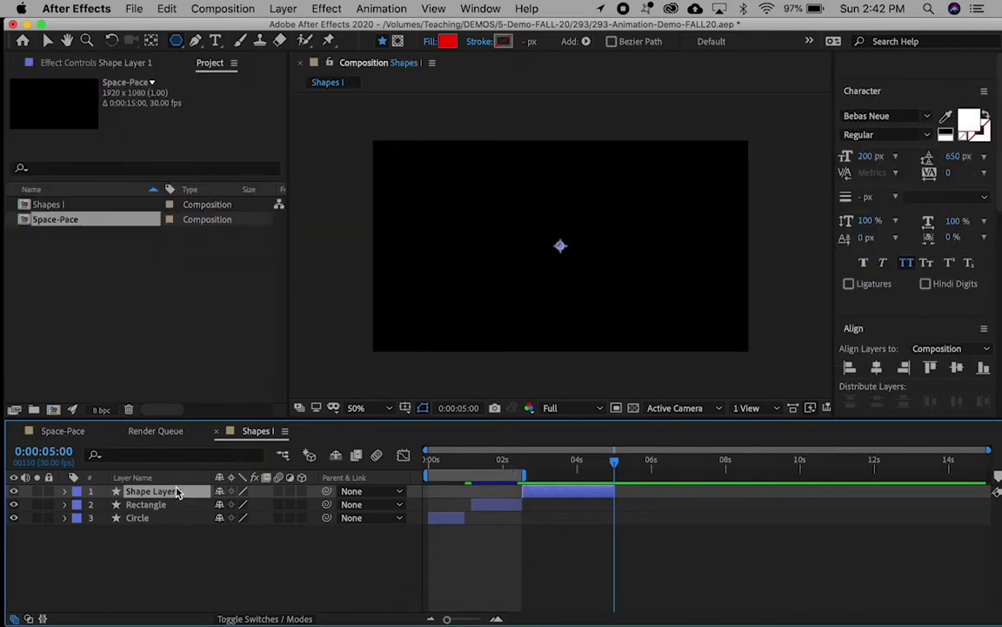
Rename the new shape layer as Poly.
{"action": "key", "text": "Return"}
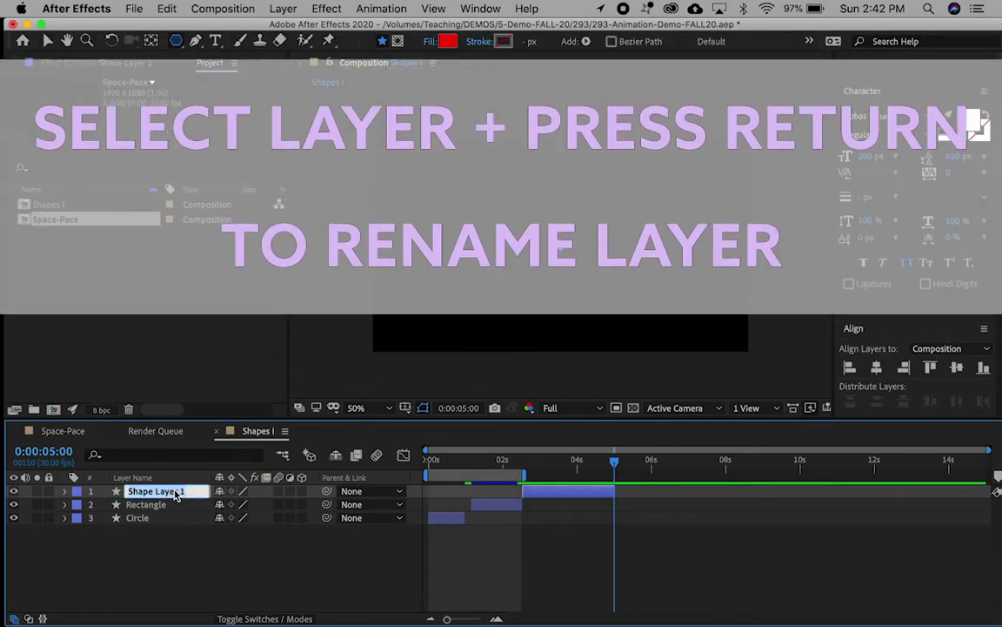
{"action": "type", "text": "P"}
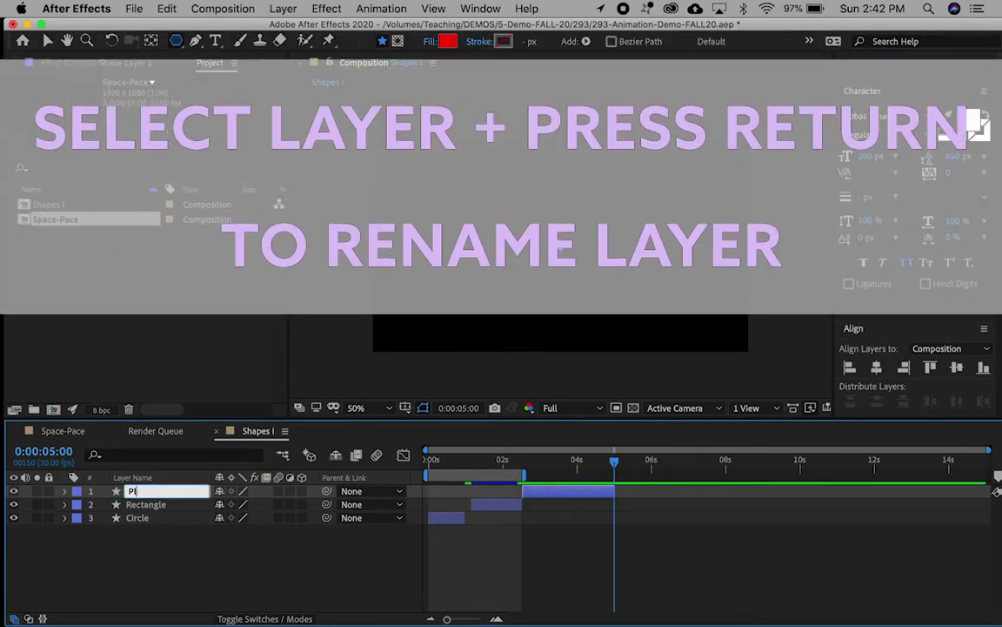
{"action": "type", "text": "oly"}
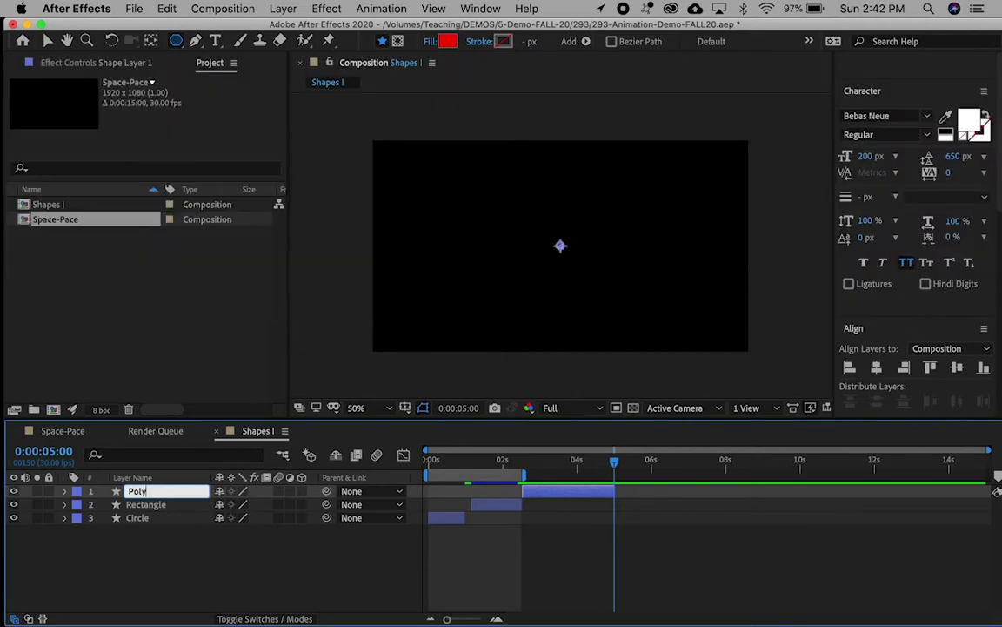
{"action": "key", "text": "Return"}
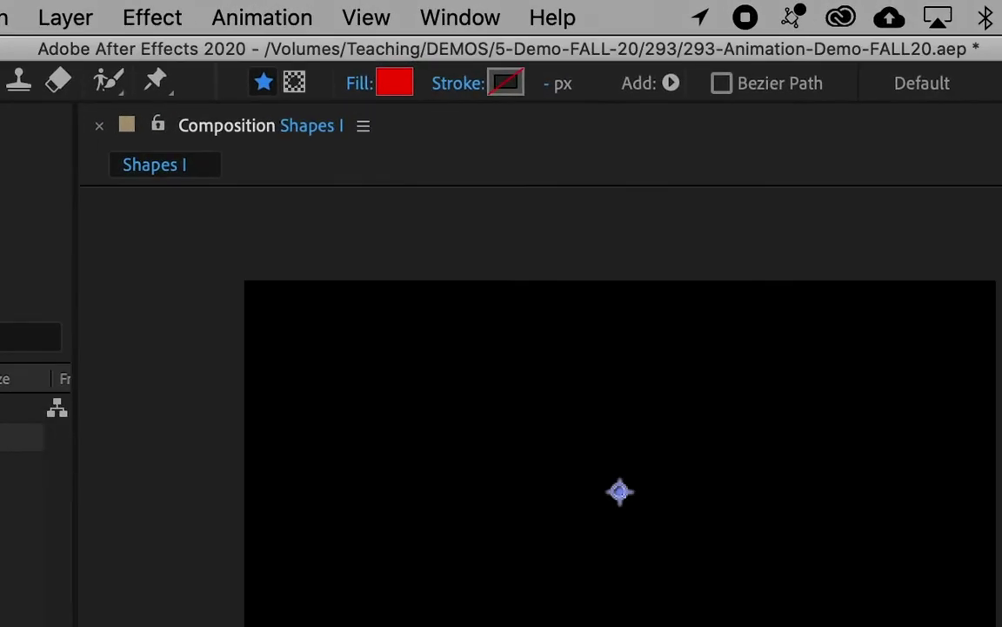
Draw a red, evenly proportioned pentagon on the Poly layer with the Polygon tool.
{"action": "left_click", "coordinate": [0, 81]}
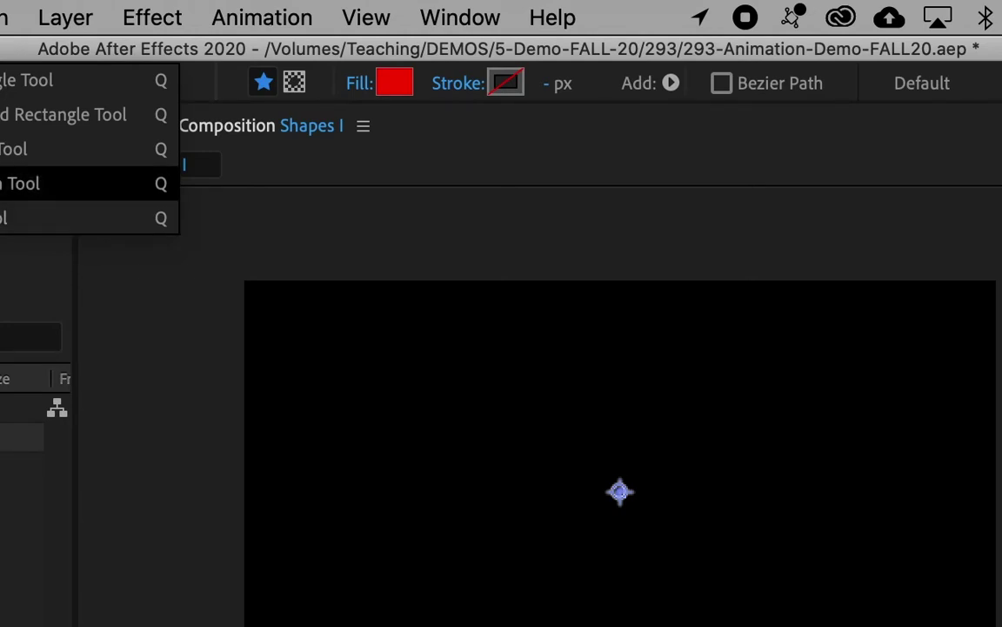
{"action": "left_click", "coordinate": [8, 218]}
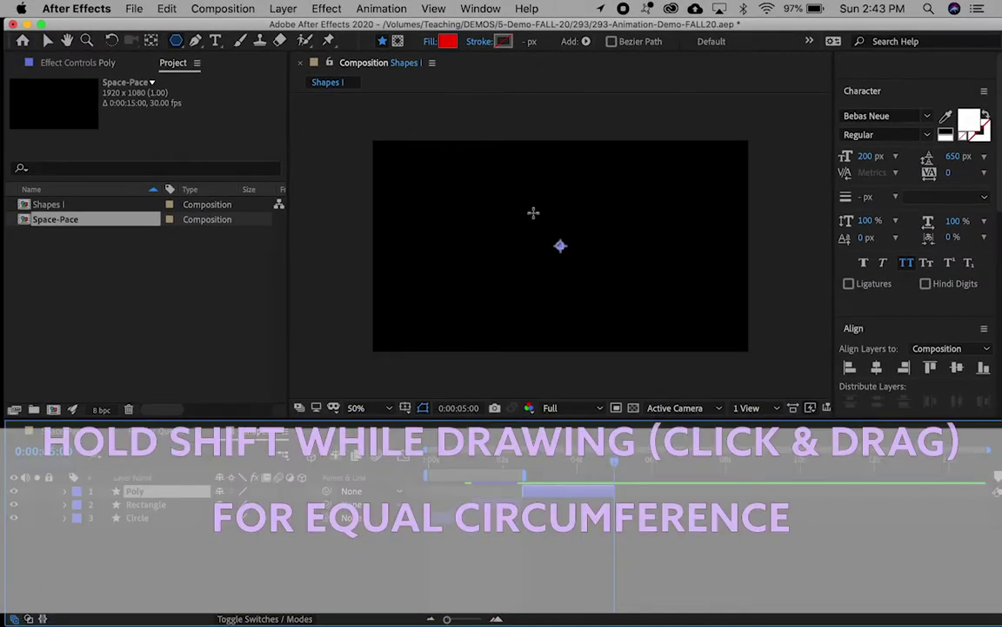
{"action": "mouse_move", "coordinate": [527, 210]}
{"action": "left_mouse_down"}
{"action": "mouse_move", "coordinate": [581, 264]}
{"action": "mouse_move", "coordinate": [562, 248]}
{"action": "left_mouse_up"}
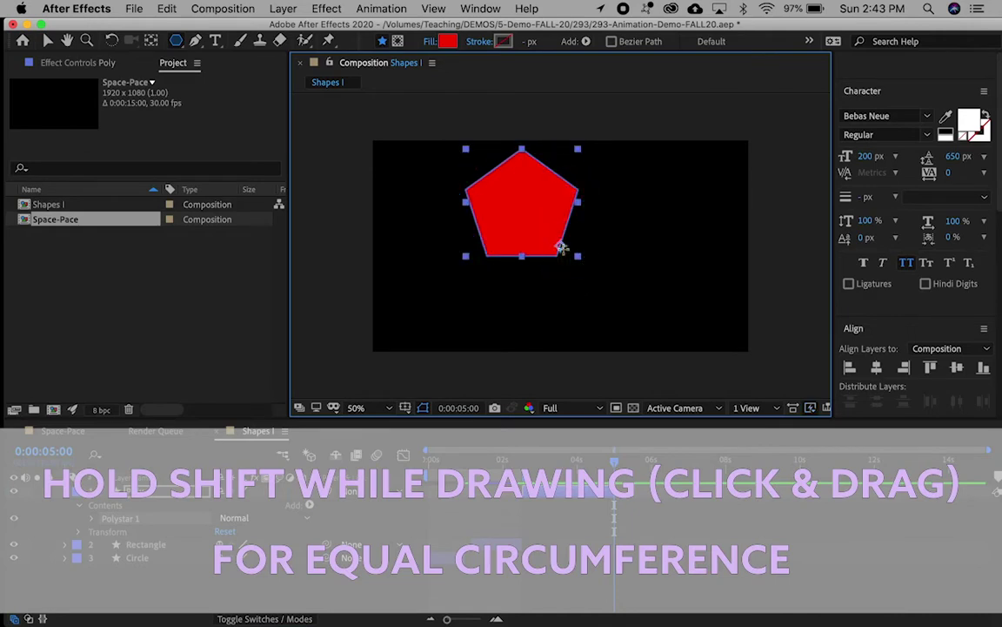
Align the pentagon to the horizontal and vertical centre of the composition and centre its anchor point in the layer content.
{"action": "left_click", "coordinate": [877, 368]}
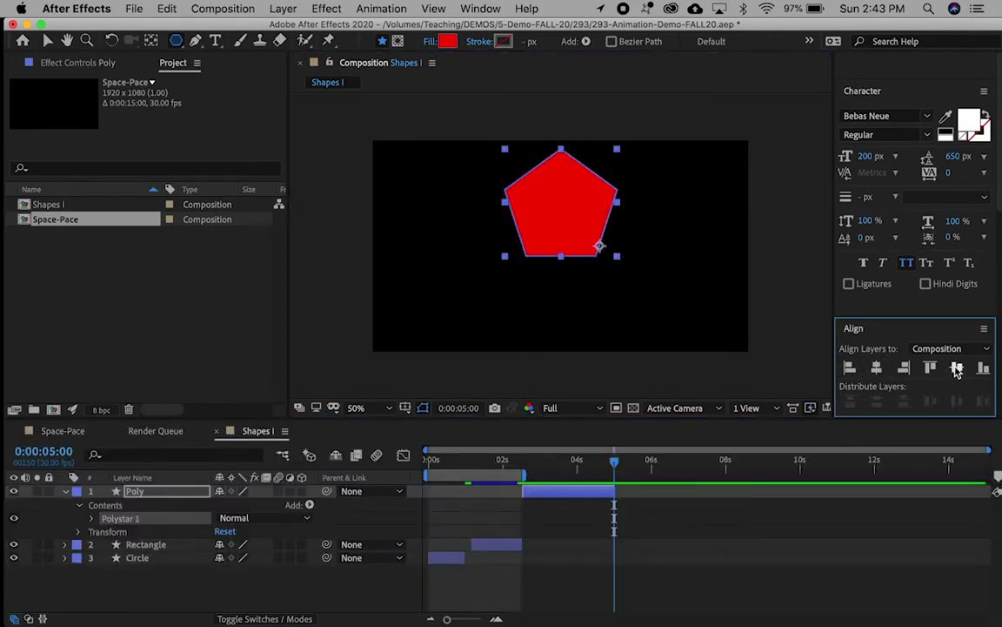
{"action": "left_click", "coordinate": [956, 369]}
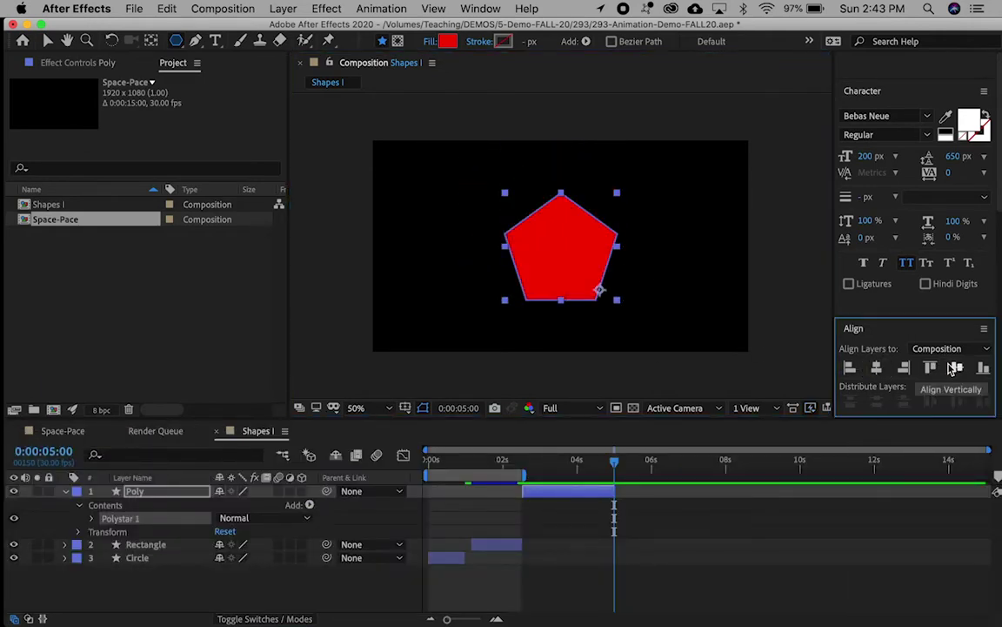
{"action": "right_click", "coordinate": [544, 242]}
{"action": "mouse_move", "coordinate": [566, 264]}
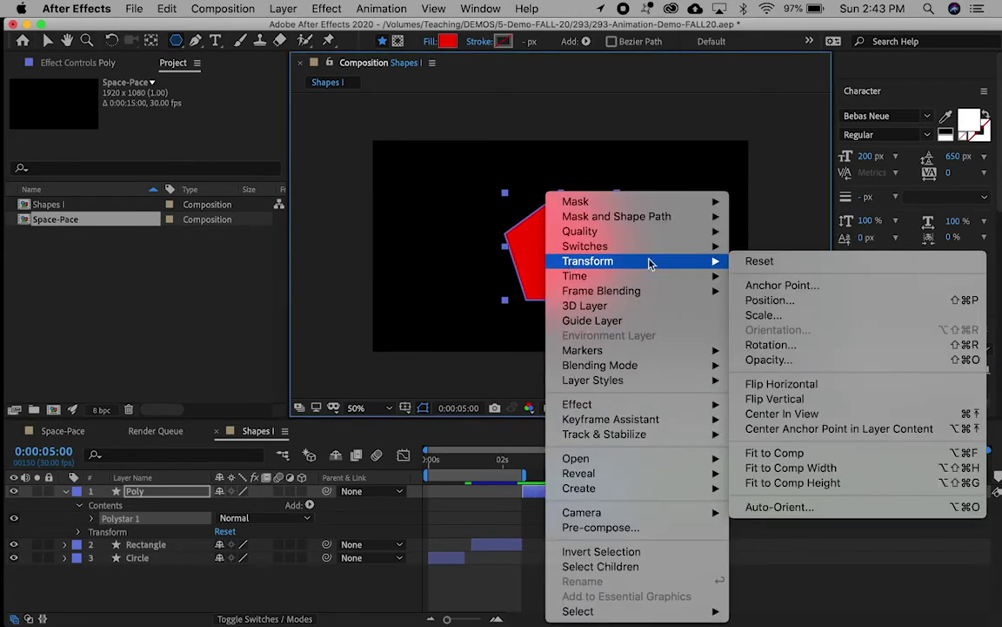
{"action": "left_click", "coordinate": [813, 428]}
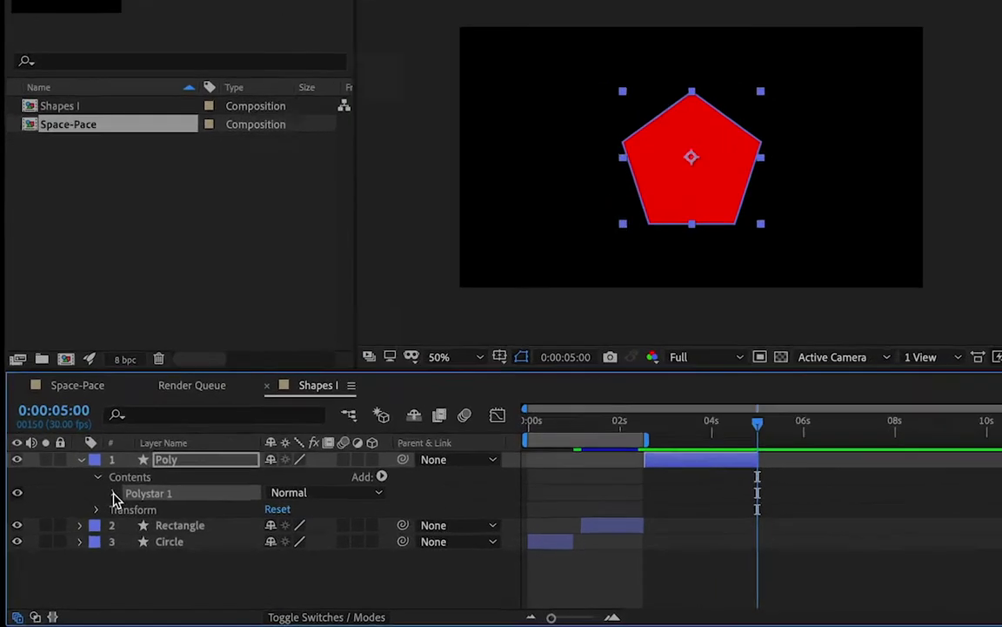
Expand Polystar 1 and its Polystar Path 1 properties in the Poly layer.
{"action": "left_click", "coordinate": [78, 519]}
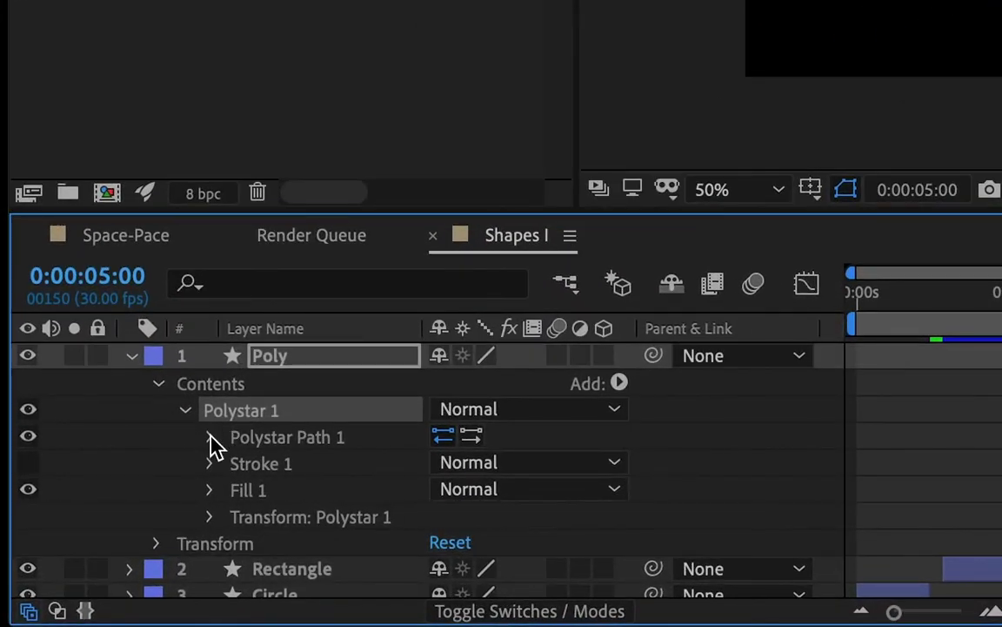
{"action": "left_click", "coordinate": [210, 438]}
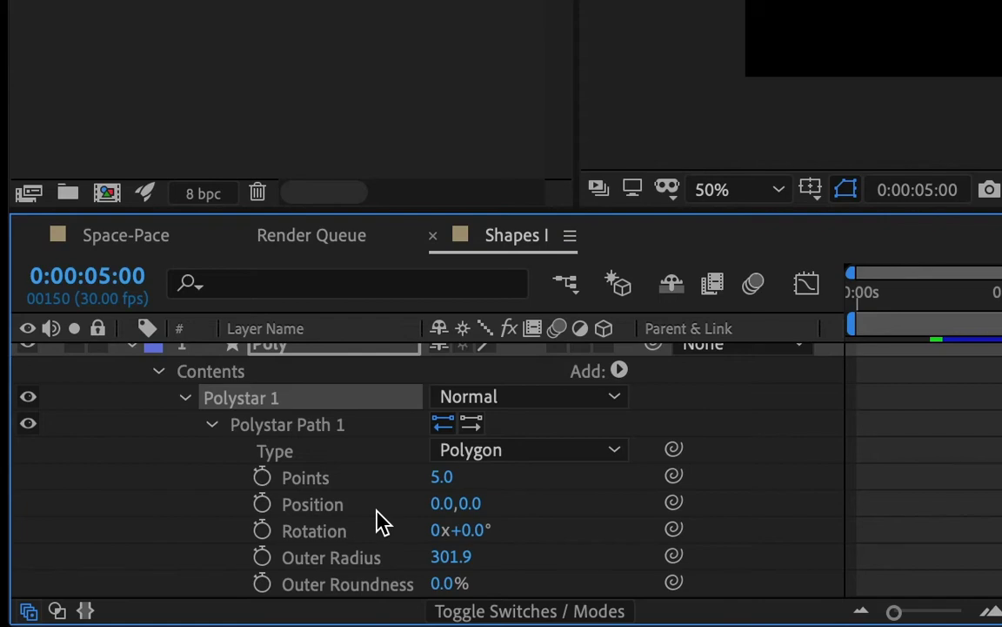
Try reducing the polygon's Points value to 3.
{"action": "left_click_drag", "start_coordinate": [441, 477], "coordinate": [413, 491]}
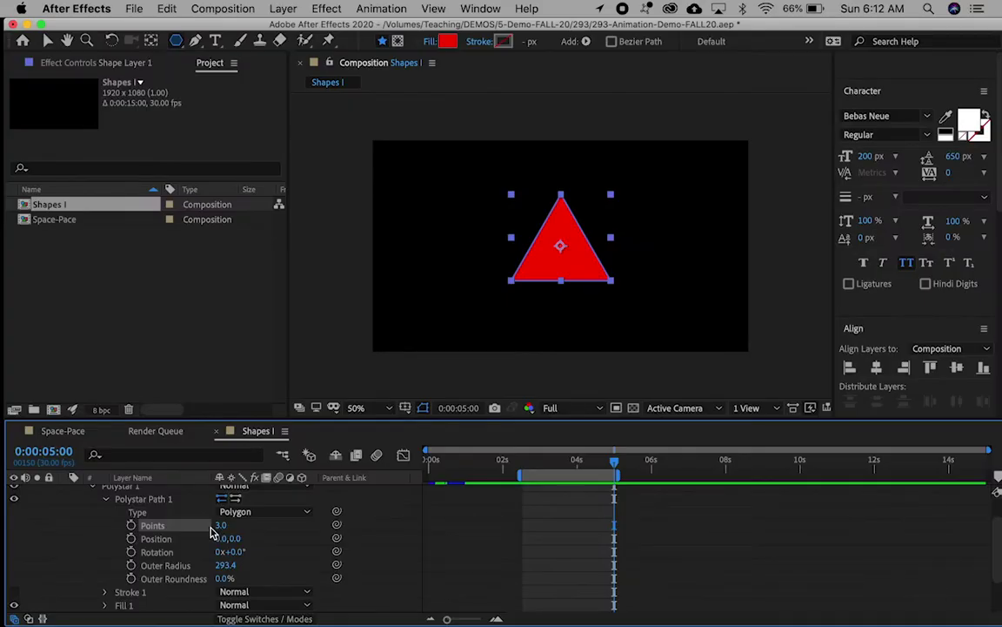
{"action": "left_click_drag", "start_coordinate": [219, 527], "coordinate": [174, 521]}
{"action": "scroll", "coordinate": [582, 552], "scroll_direction": "up", "scroll_amount": 2}
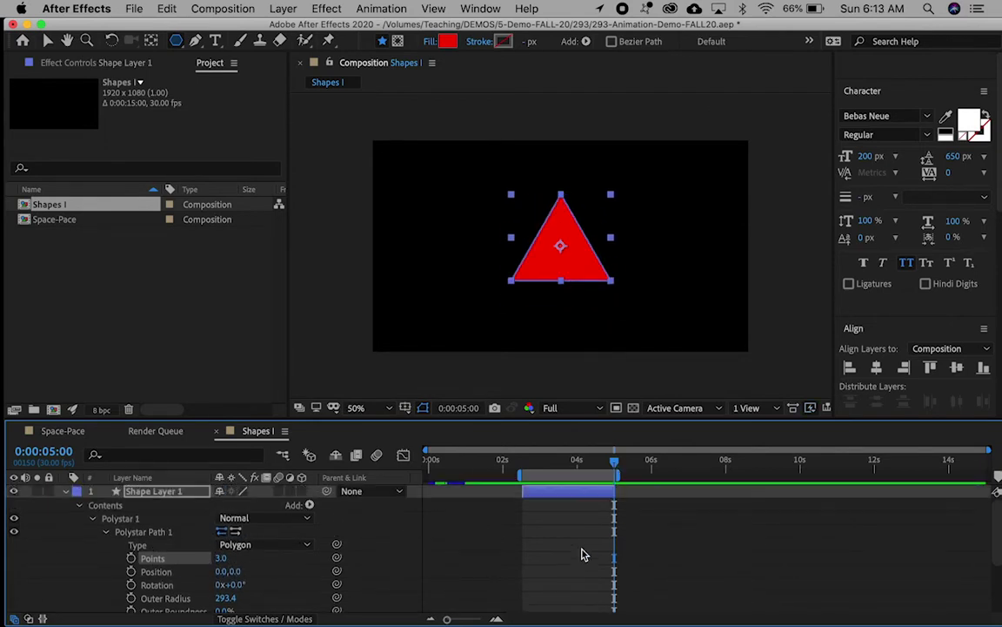
{"action": "left_click", "coordinate": [613, 462]}
{"action": "left_click_drag", "start_coordinate": [614, 462], "coordinate": [561, 459]}
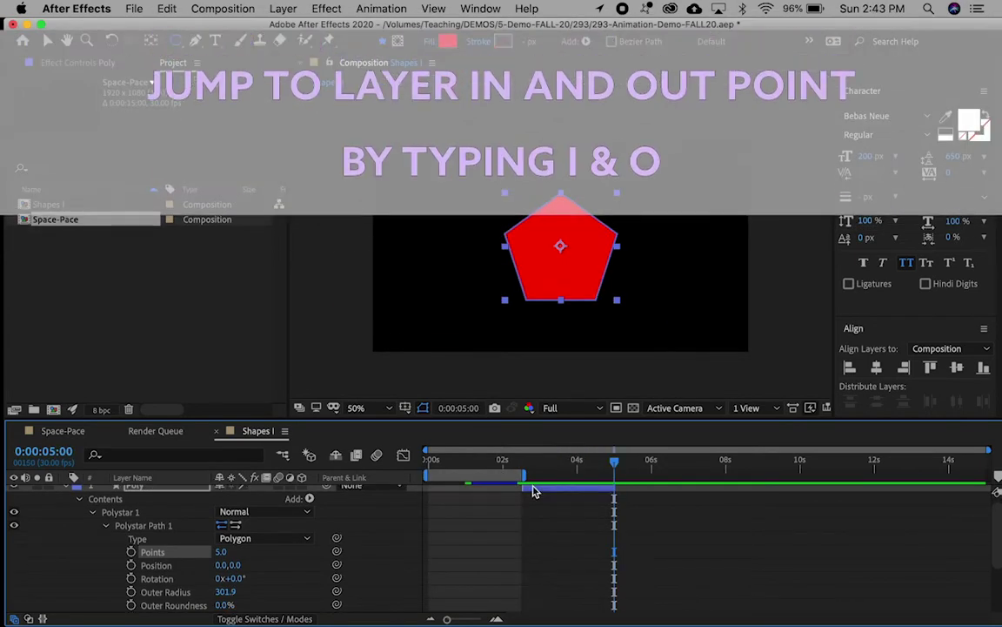
Keyframe the polygon's Points at 5 on the layer's in point, 0:00:02:16, and at 3 on its out point, 0:00:05:00.
{"action": "key", "text": "i"}
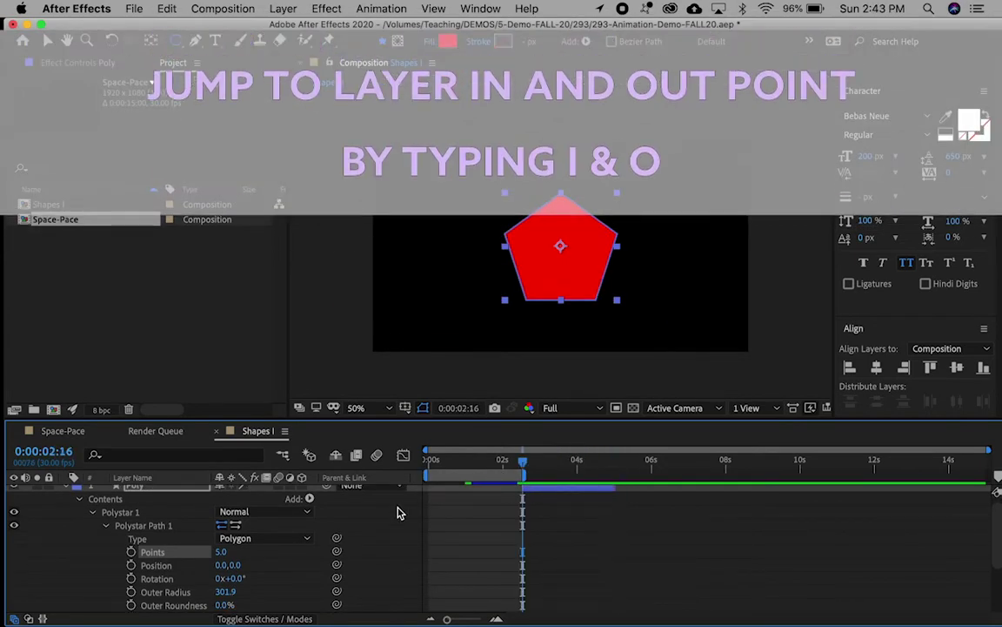
{"action": "left_click", "coordinate": [131, 552]}
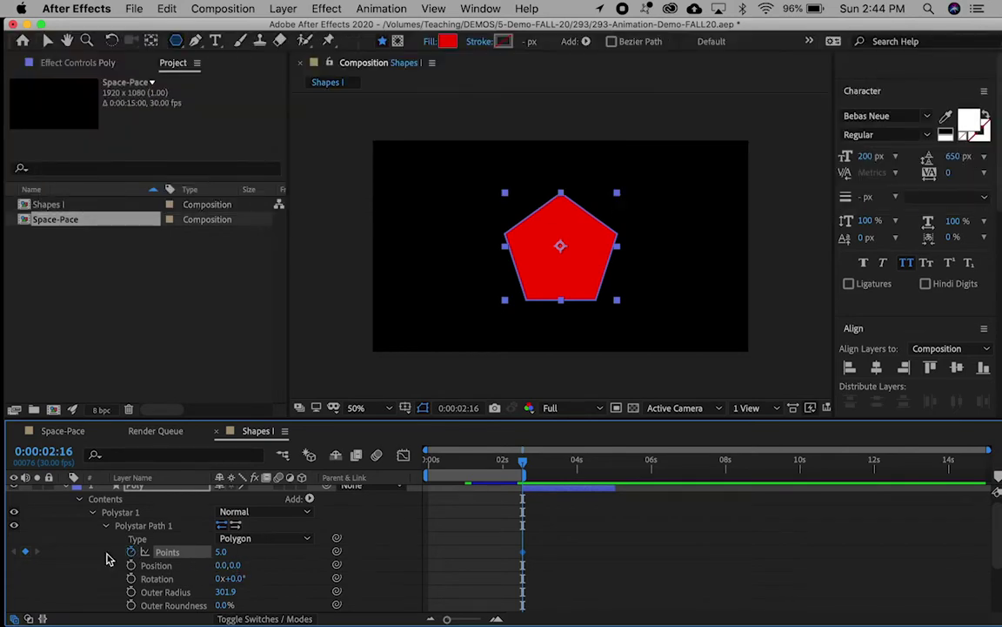
{"action": "key", "text": "o"}
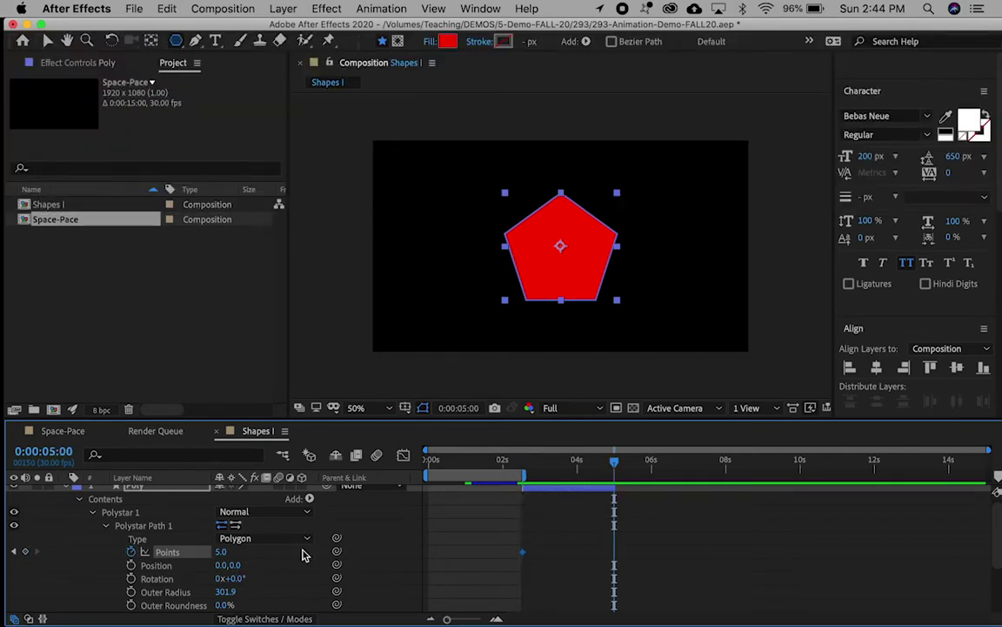
{"action": "left_click", "coordinate": [222, 553]}
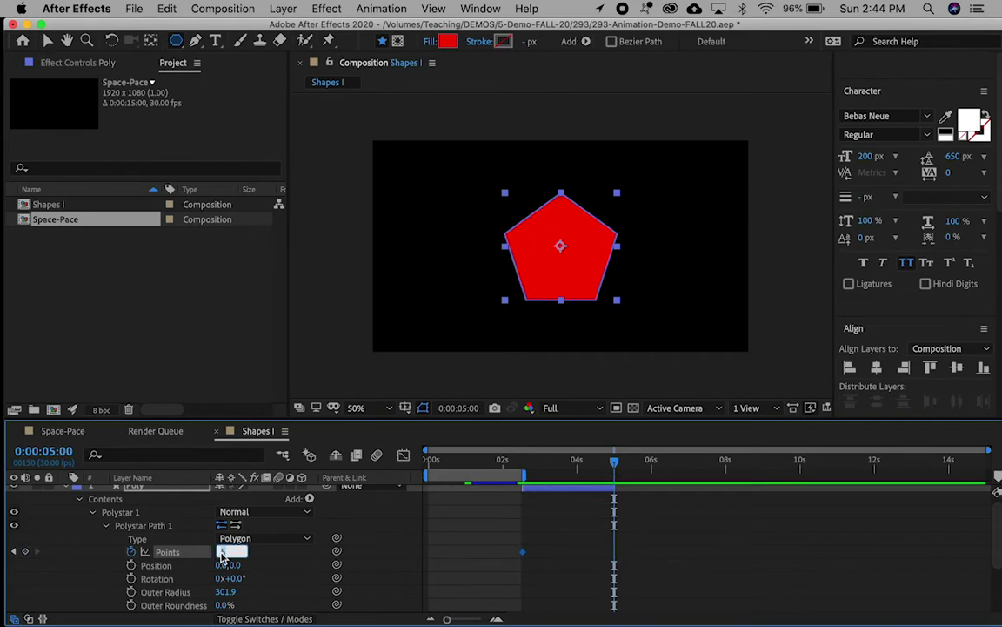
{"action": "type", "text": "3"}
{"action": "key", "text": "Return"}
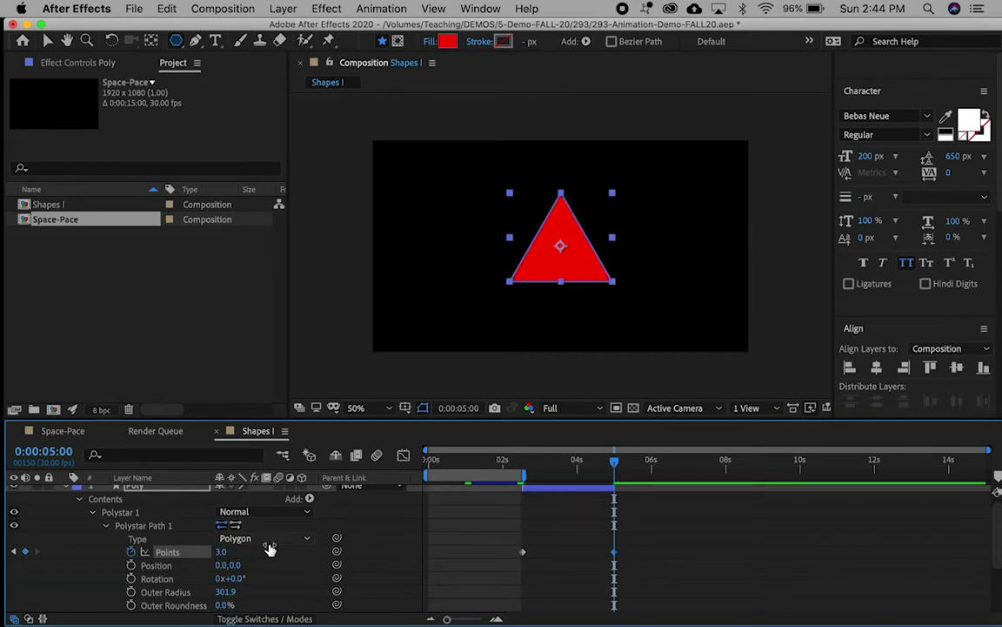
Set the work area to span the Poly layer from 0:00:02:16 to 0:00:05:00 and preview the animation.
{"action": "left_click", "coordinate": [534, 521]}
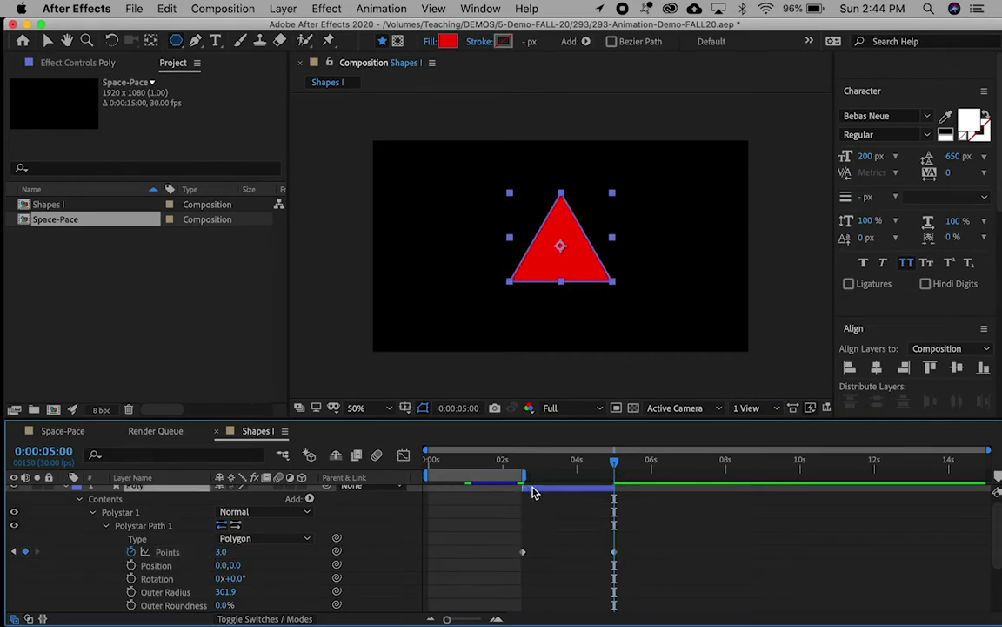
{"action": "key", "text": "j"}
{"action": "key", "text": "b"}
{"action": "key", "text": "space"}
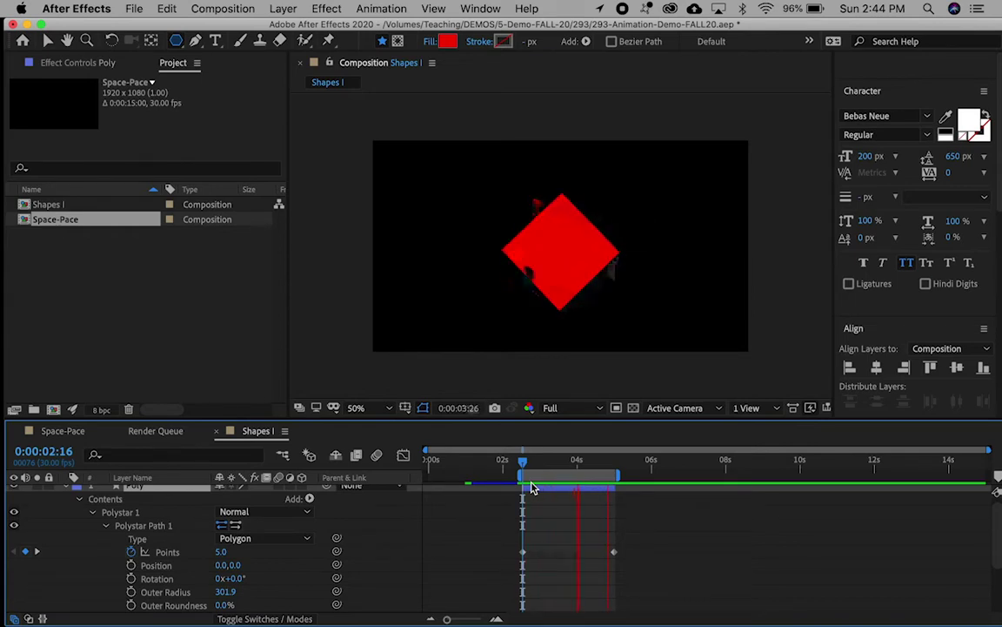
Add a Points hold keyframe at 0:00:03:27 between the two existing ones and preview the animation.
{"action": "left_click", "coordinate": [572, 465]}
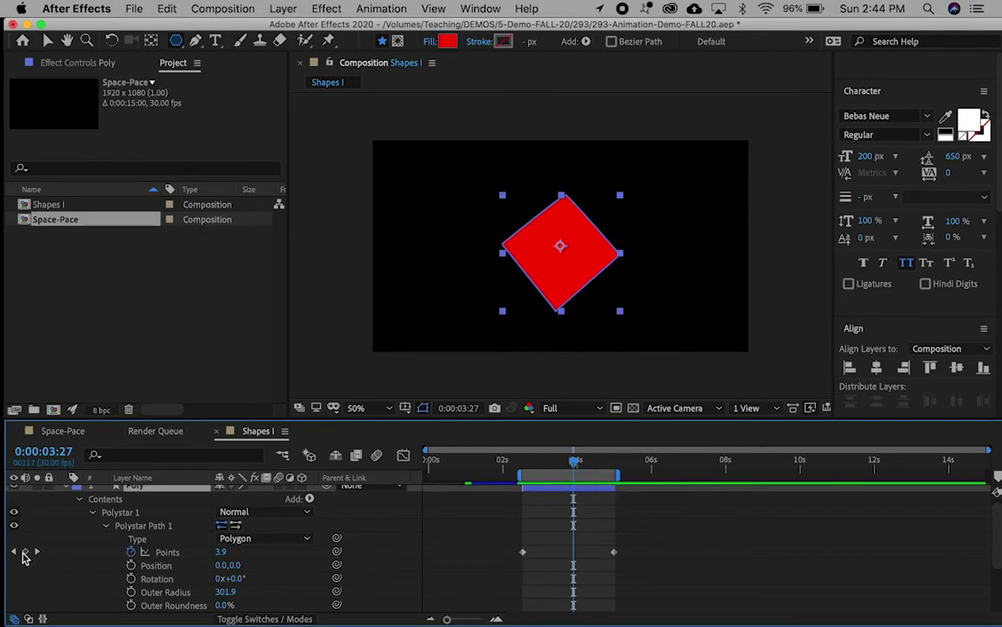
{"action": "left_click", "coordinate": [25, 553]}
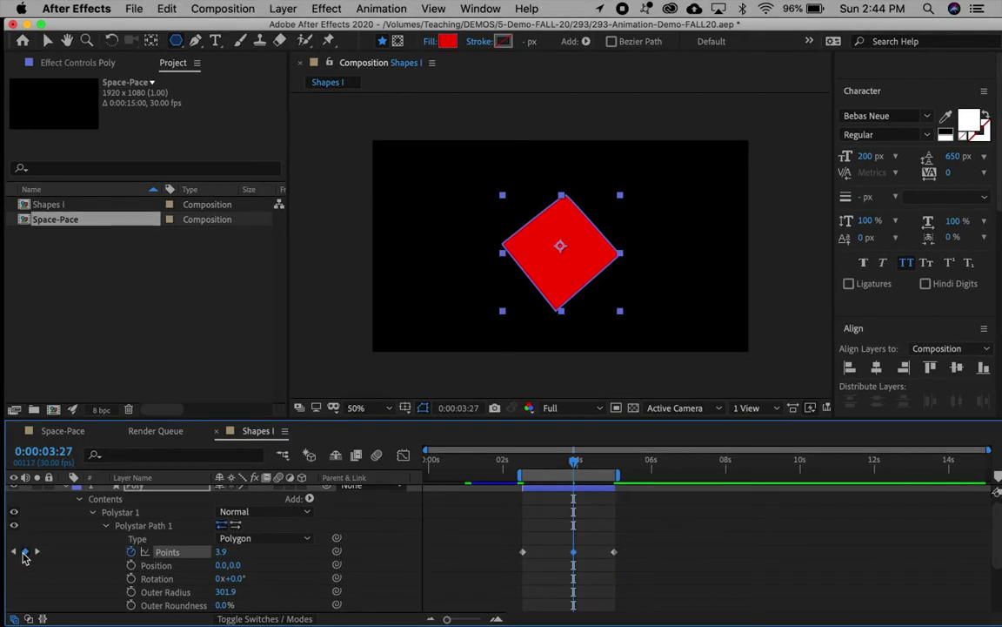
{"action": "right_click", "coordinate": [573, 551]}
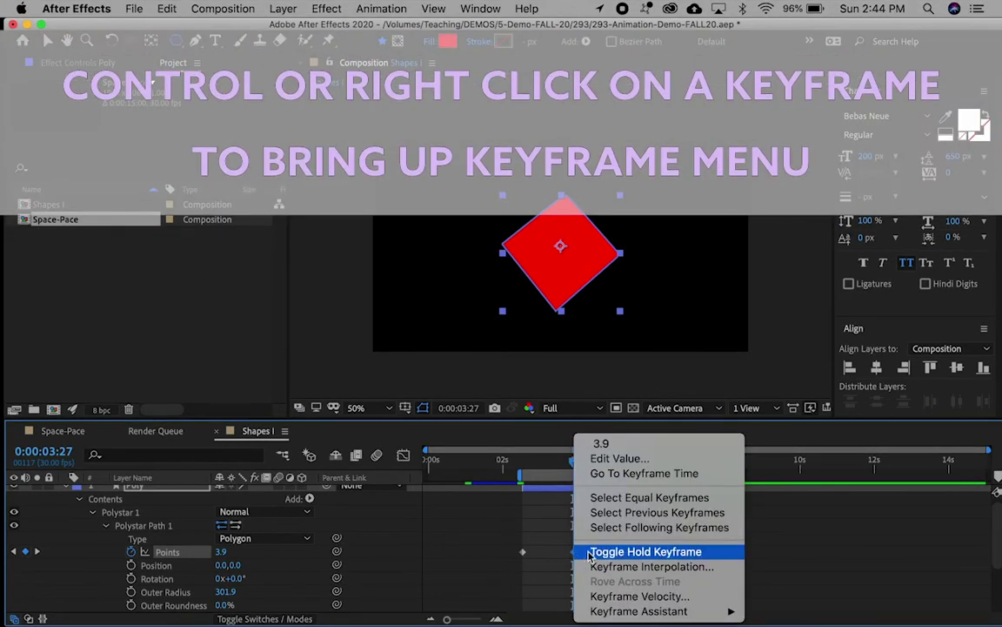
{"action": "left_click", "coordinate": [712, 554]}
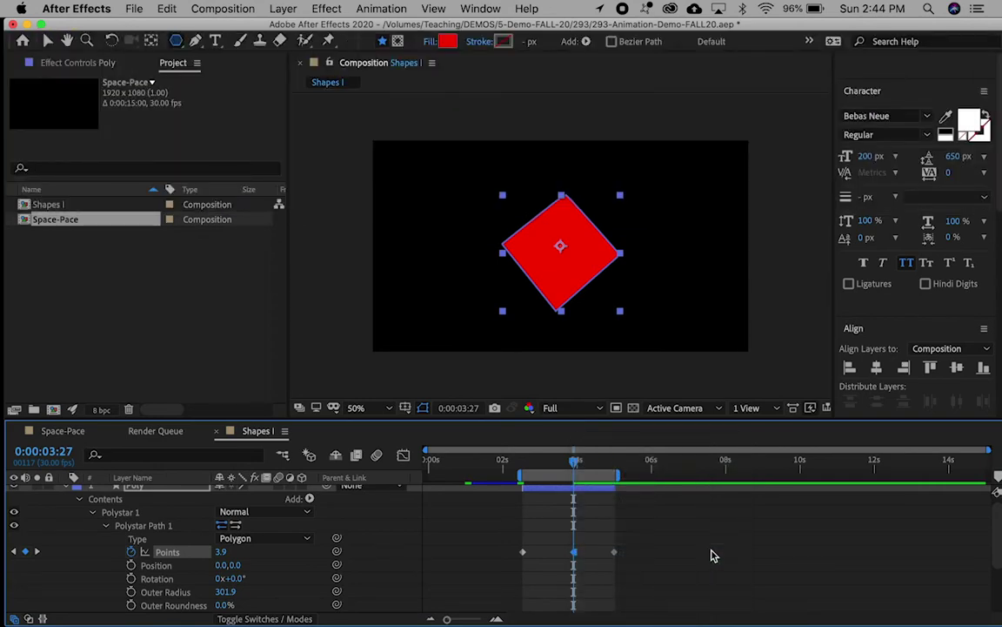
{"action": "key", "text": "space"}
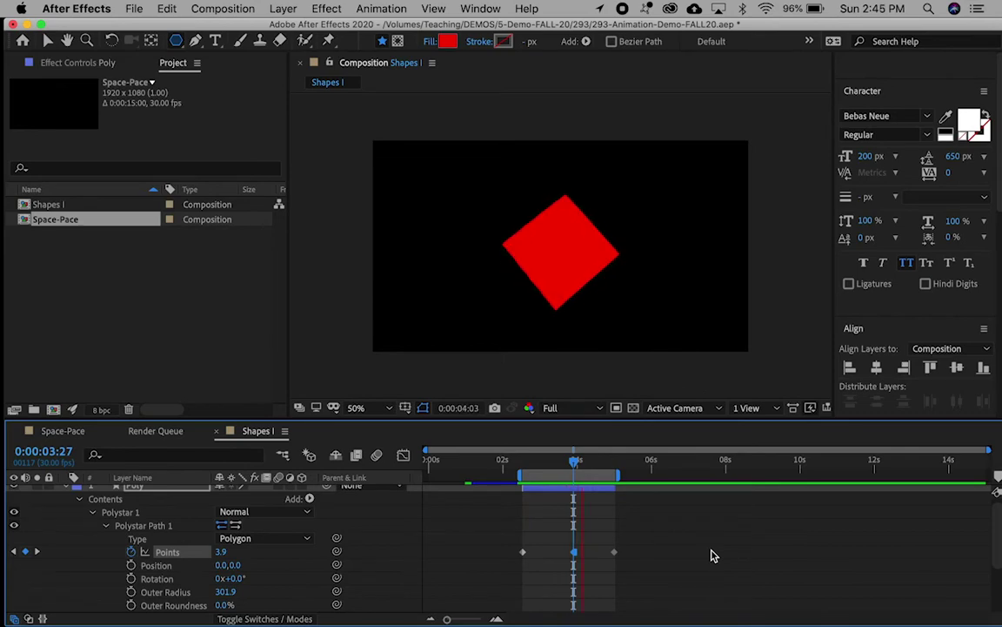
{"action": "key", "text": "space"}
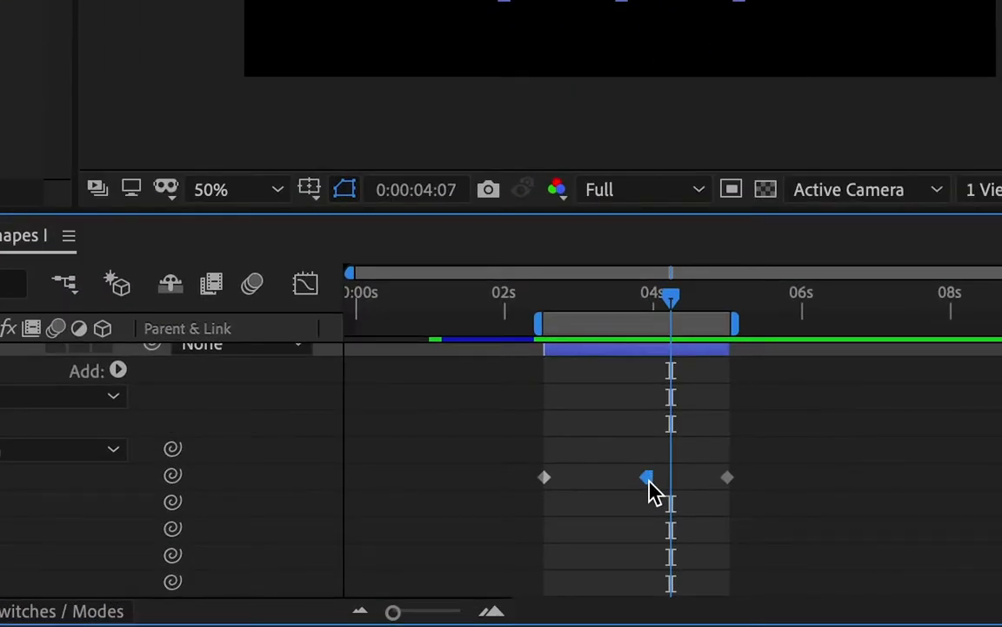
Move the Points hold keyframe to just before 0:00:03:00 and the last keyframe to just before 0:00:04:00, and preview from 0:00:02:16.
{"action": "left_click", "coordinate": [573, 551]}
{"action": "left_click_drag", "start_coordinate": [651, 483], "coordinate": [577, 488]}
{"action": "left_click", "coordinate": [727, 479]}
{"action": "left_click_drag", "start_coordinate": [729, 481], "coordinate": [645, 484]}
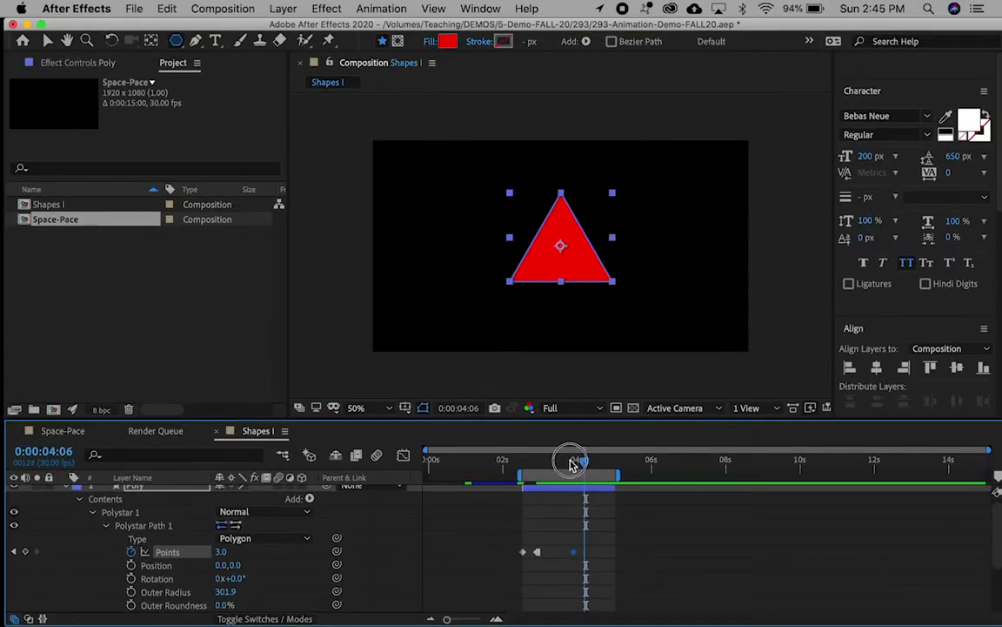
{"action": "left_click_drag", "start_coordinate": [572, 464], "coordinate": [523, 467]}
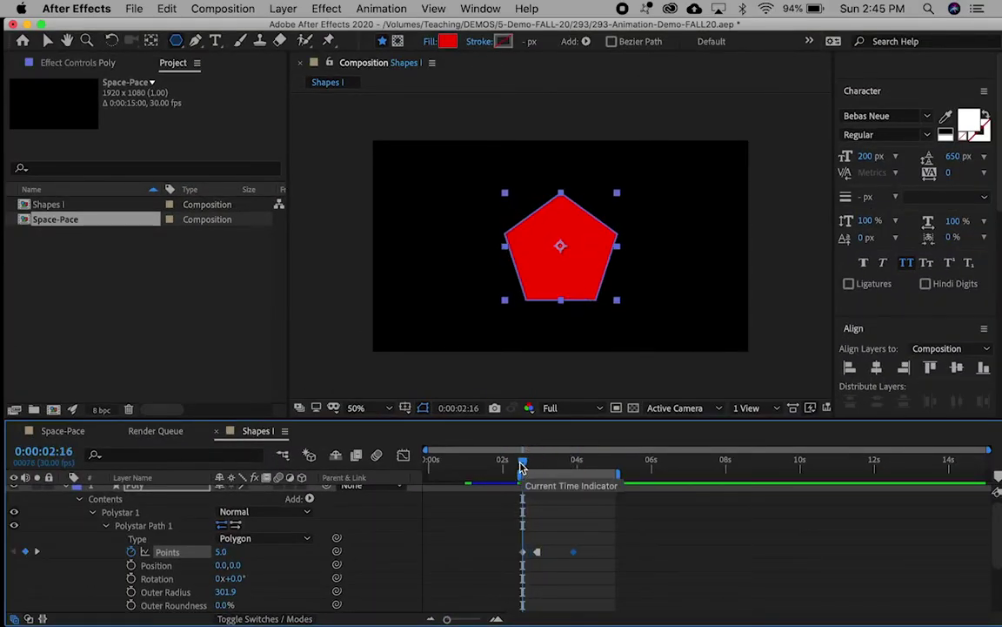
{"action": "key", "text": "space"}
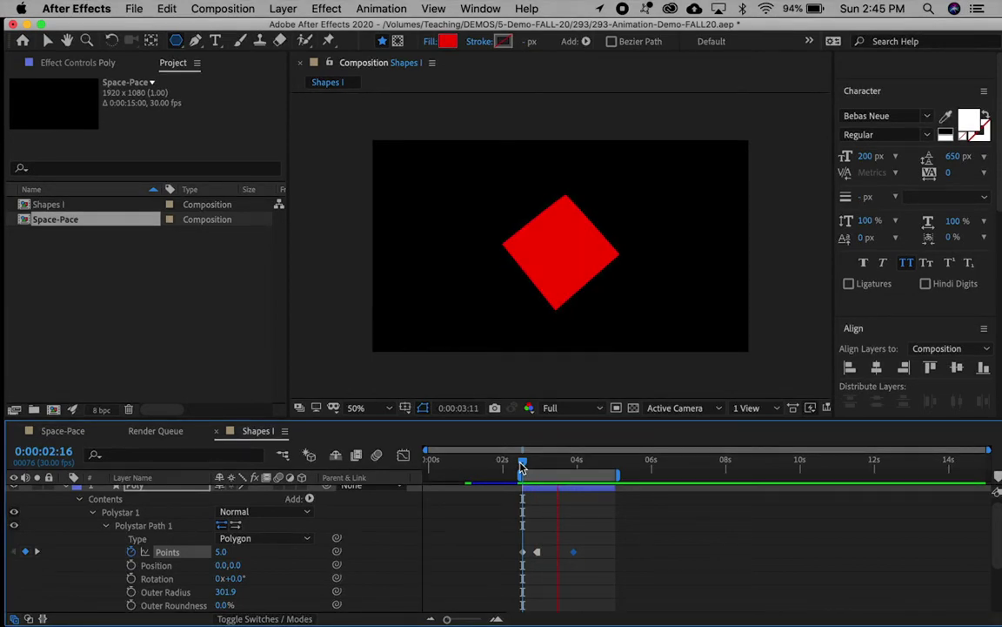
{"action": "key", "text": "space"}
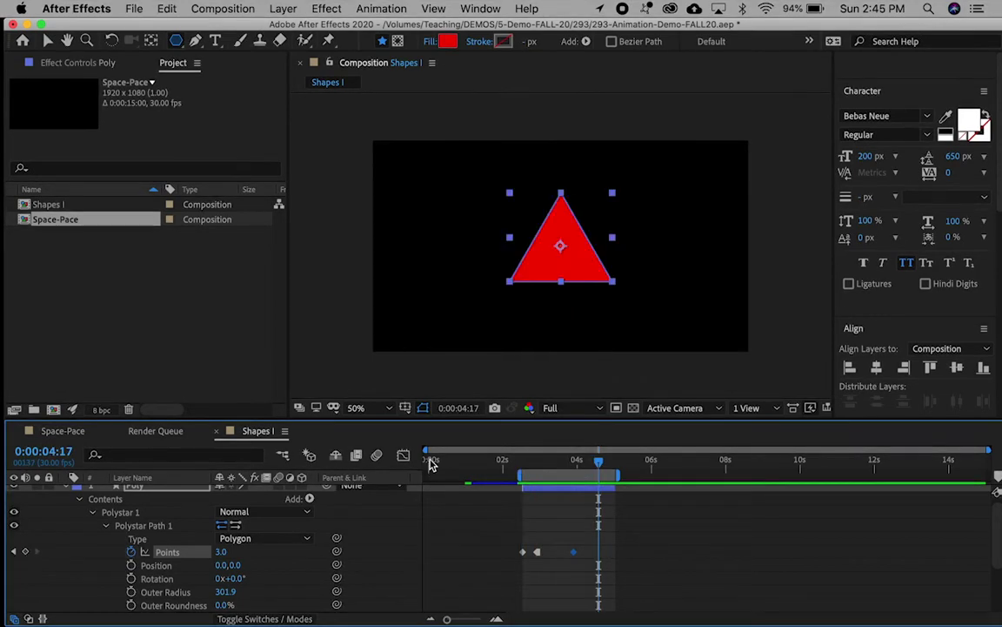
Examine the Points keyframes as a value curve in the Graph Editor and return to the keyframe view.
{"action": "left_click", "coordinate": [404, 456]}
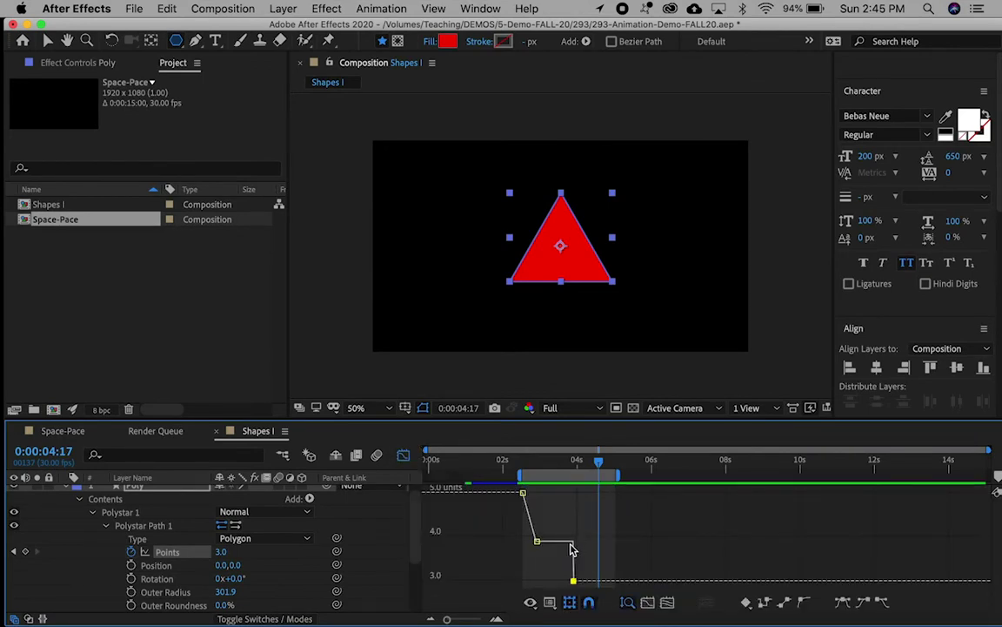
{"action": "mouse_move", "coordinate": [571, 546]}
{"action": "mouse_move", "coordinate": [572, 580]}
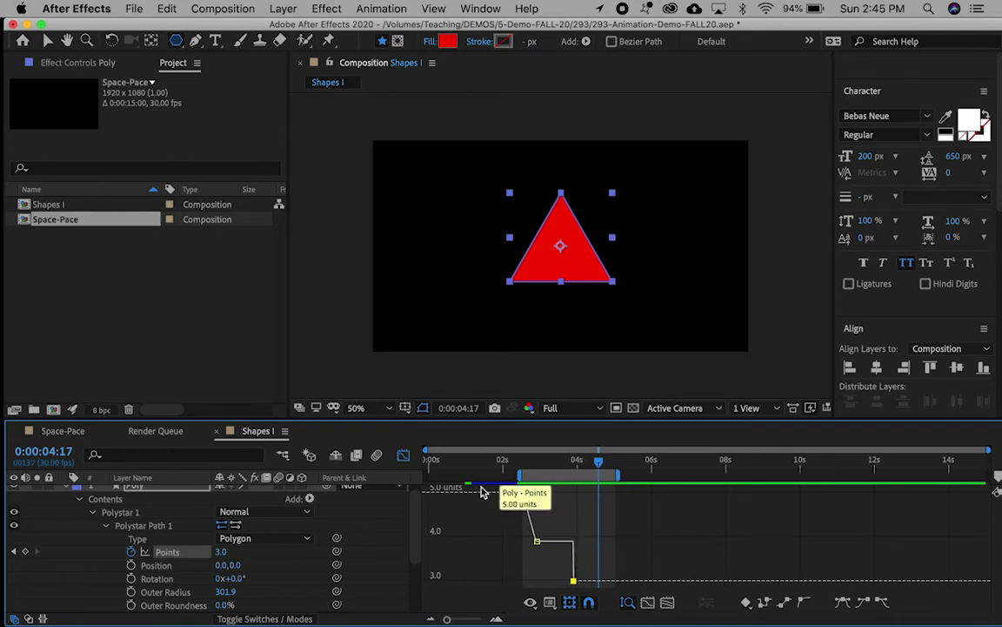
{"action": "left_click", "coordinate": [403, 456]}
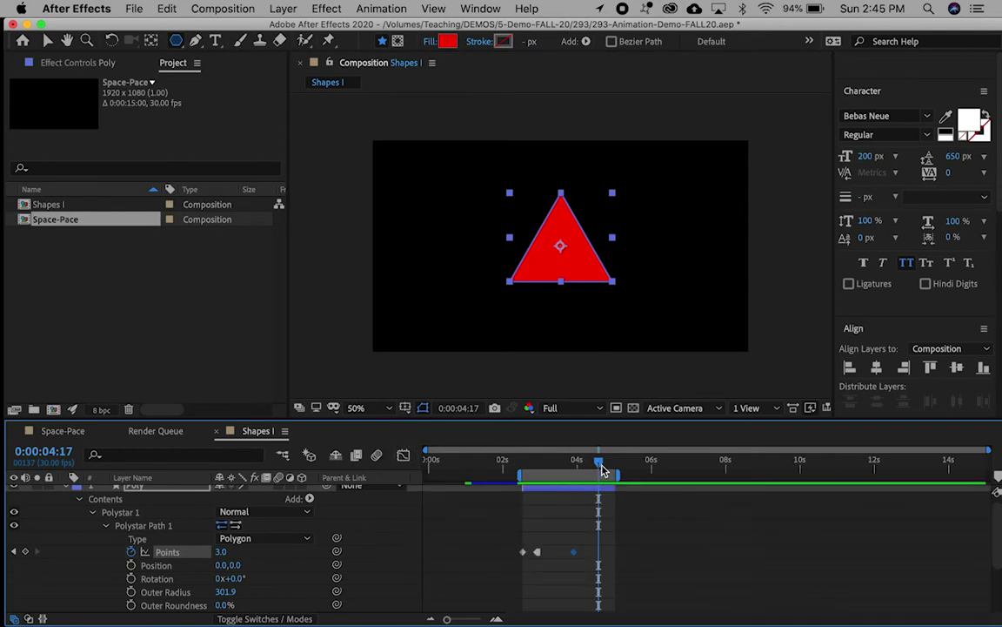
Add a Points keyframe with Easy Ease at 0:00:03:12, between the hold and last keyframes, and preview the animation.
{"action": "left_click_drag", "start_coordinate": [599, 462], "coordinate": [555, 462]}
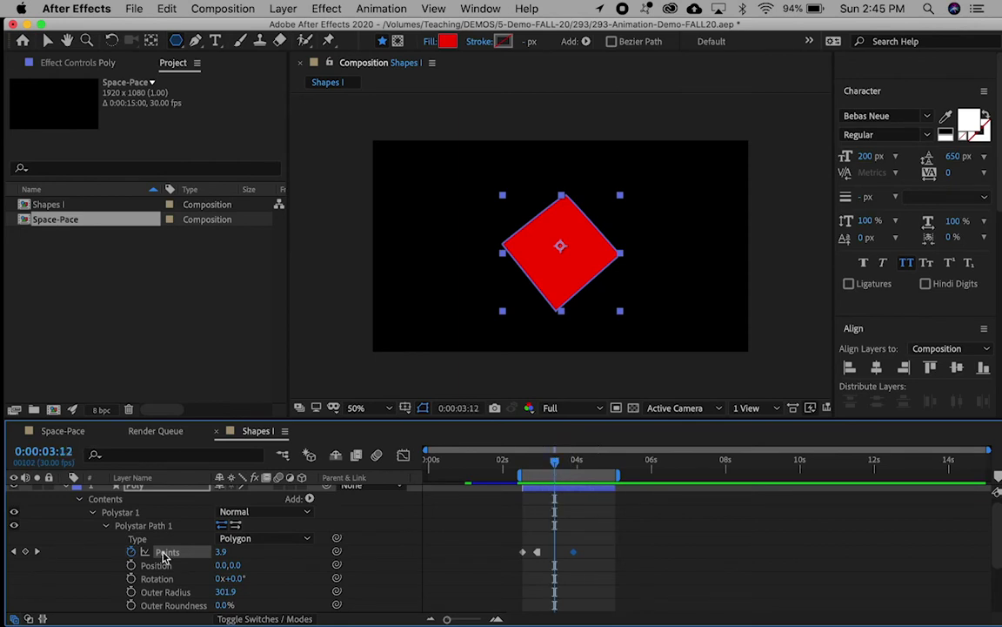
{"action": "left_click", "coordinate": [26, 552]}
{"action": "right_click", "coordinate": [557, 553]}
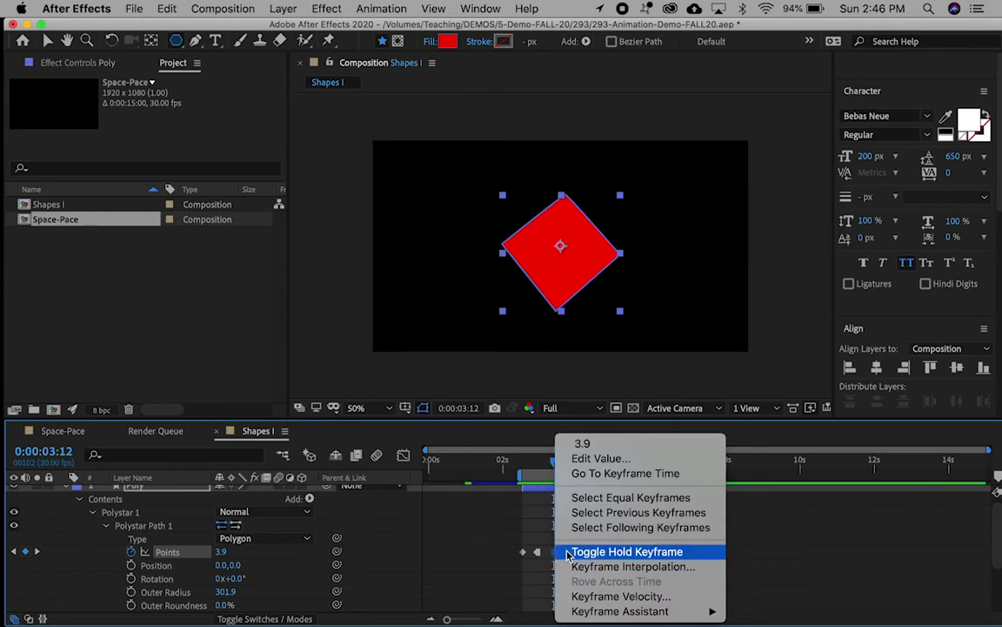
{"action": "mouse_move", "coordinate": [587, 611]}
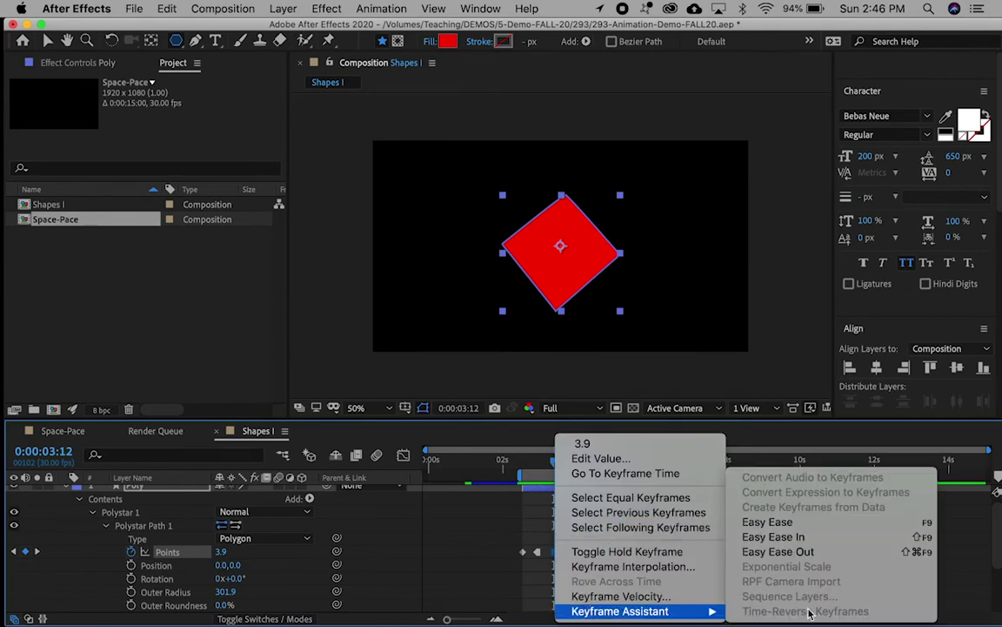
{"action": "left_click", "coordinate": [767, 522]}
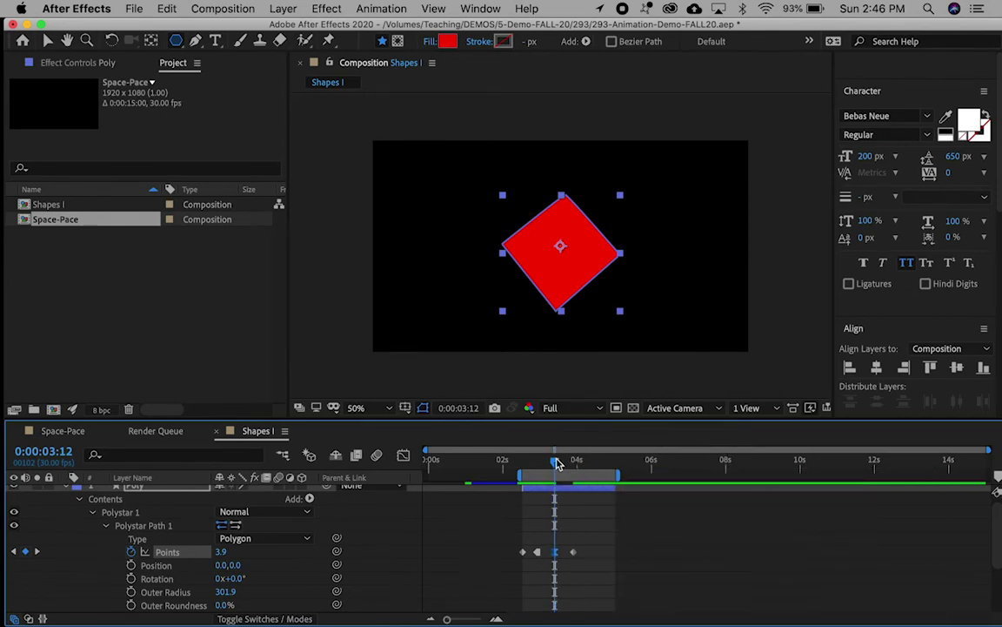
{"action": "left_click_drag", "start_coordinate": [558, 464], "coordinate": [522, 462]}
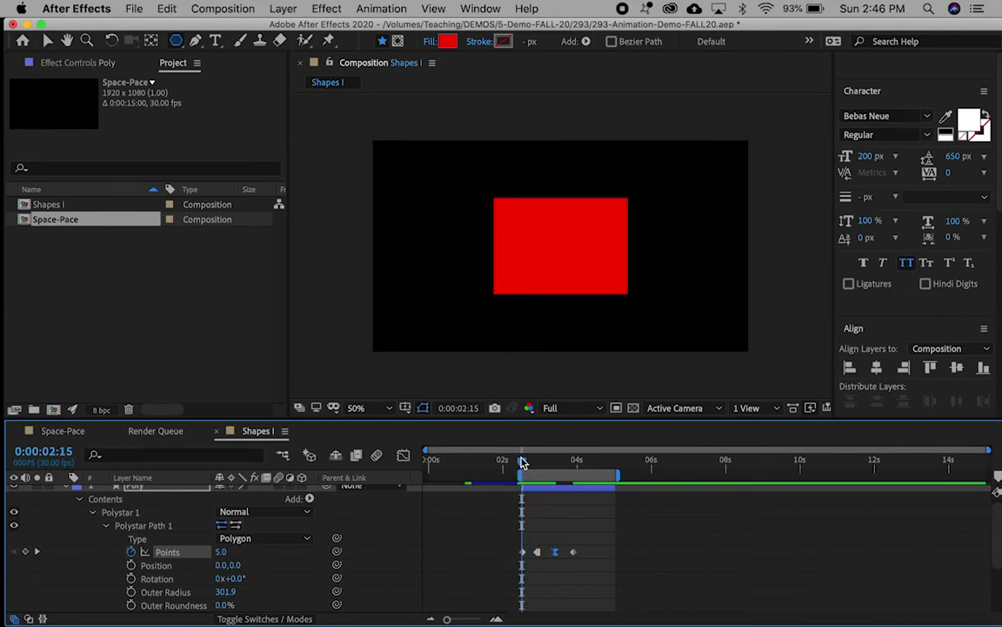
{"action": "key", "text": "space"}
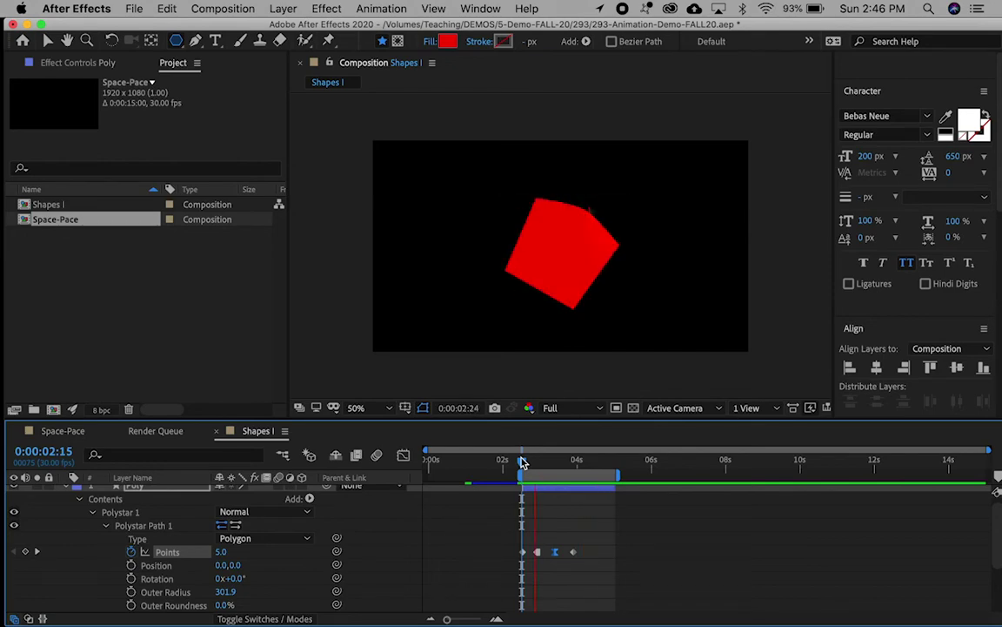
{"action": "key", "text": "space"}
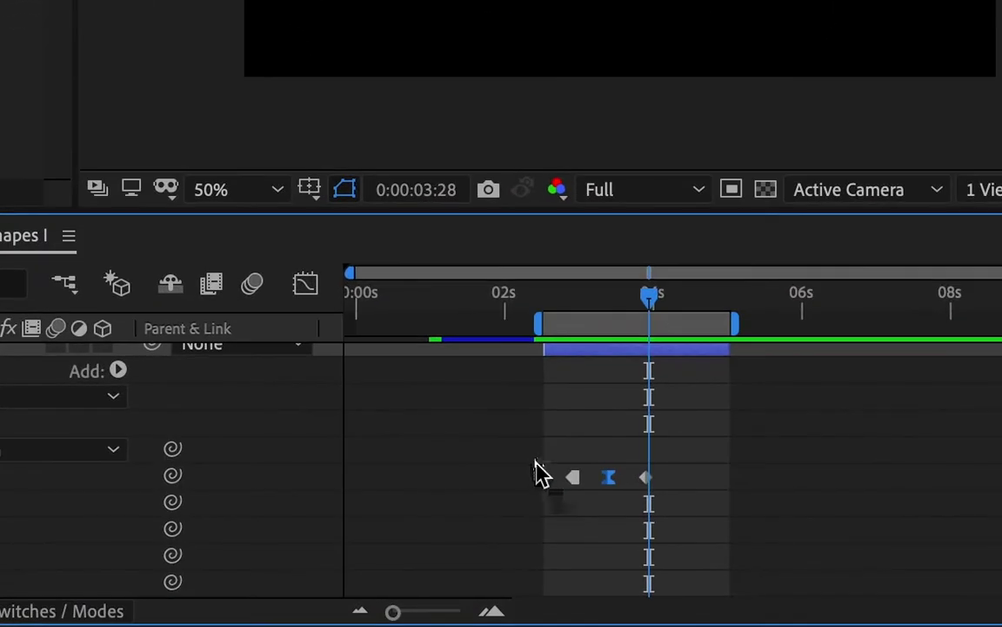
Apply Easy Ease to the first and last Points keyframes.
{"action": "left_click", "coordinate": [542, 475]}
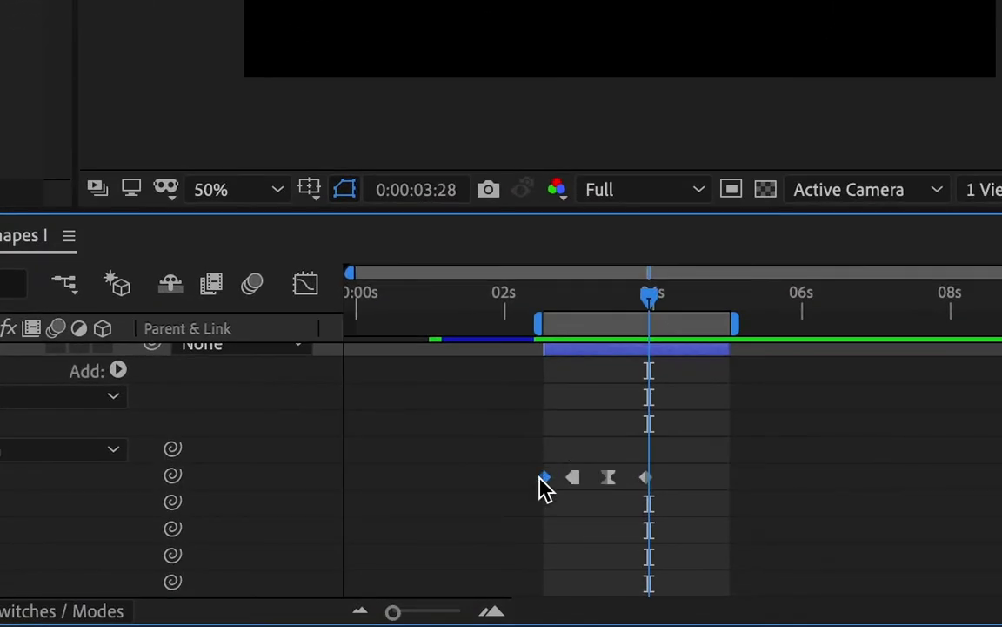
{"action": "left_click", "coordinate": [649, 479], "text": "shift"}
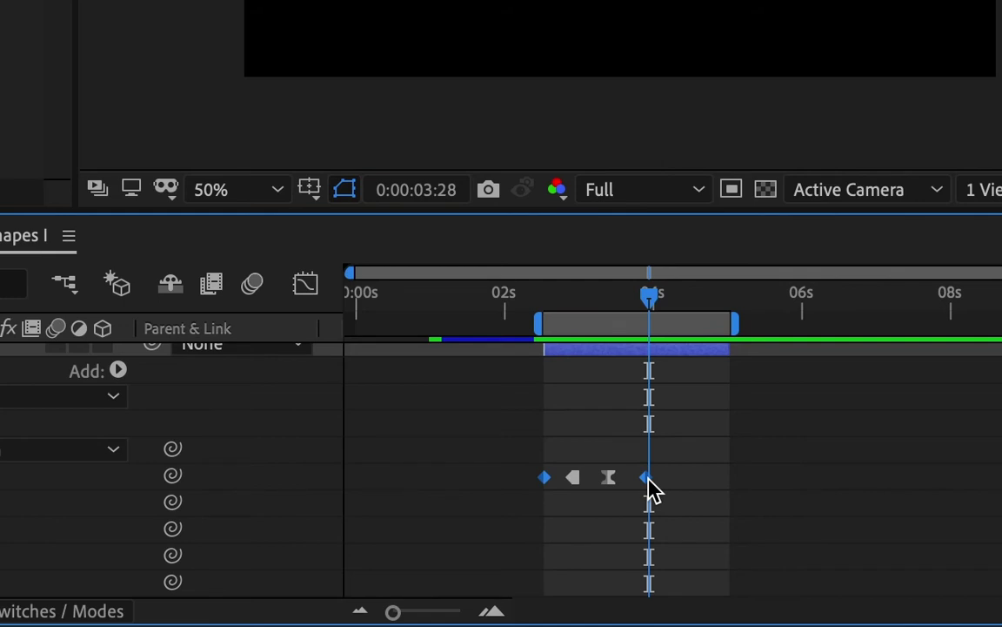
{"action": "key", "text": "F9"}
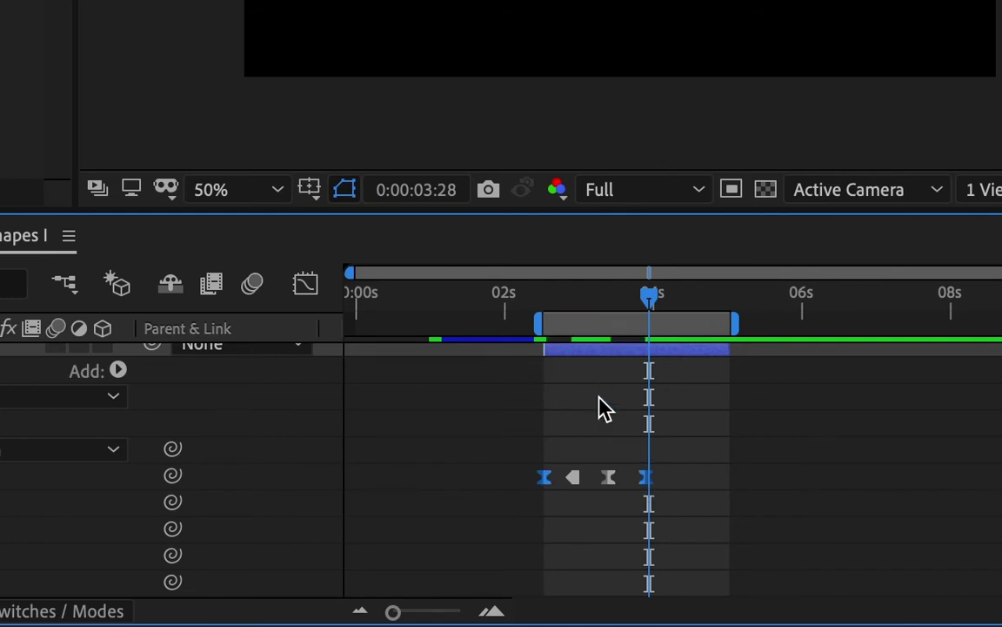
Move the Points hold keyframe slightly closer to the first one, to about 0:00:02:25, and preview the change.
{"action": "scroll", "coordinate": [599, 407], "scroll_direction": "up", "scroll_amount": 1}
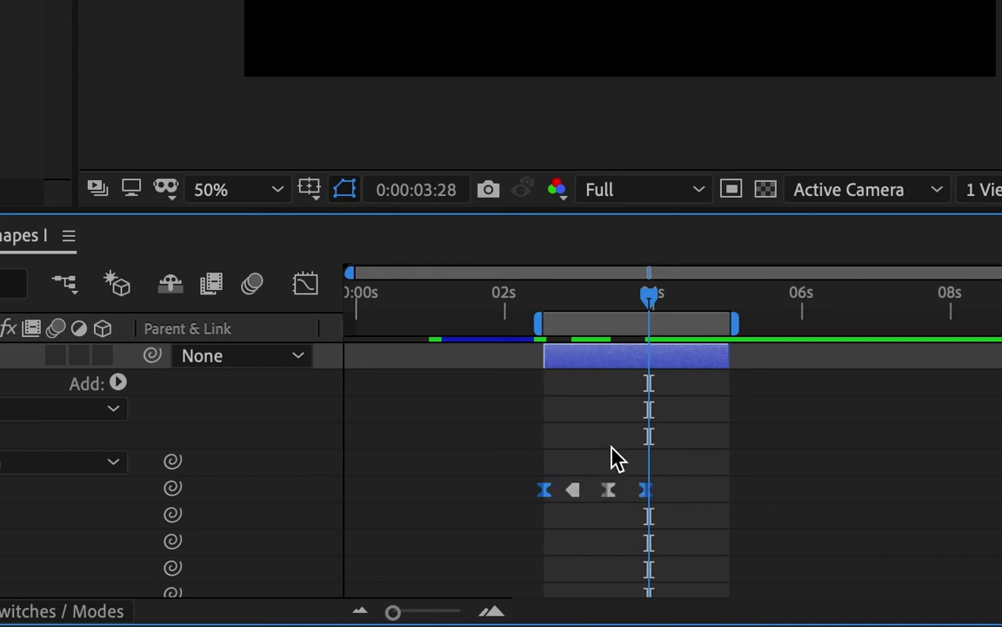
{"action": "left_click", "coordinate": [574, 491]}
{"action": "left_click_drag", "start_coordinate": [574, 491], "coordinate": [566, 493]}
{"action": "left_click", "coordinate": [576, 305]}
{"action": "left_click_drag", "start_coordinate": [576, 307], "coordinate": [555, 307]}
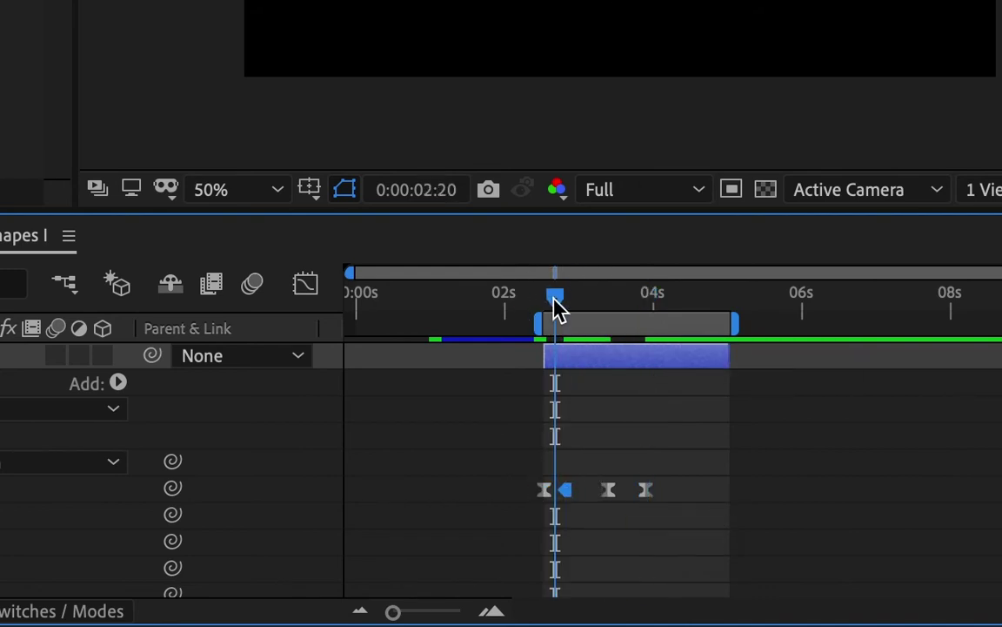
{"action": "key", "text": "space"}
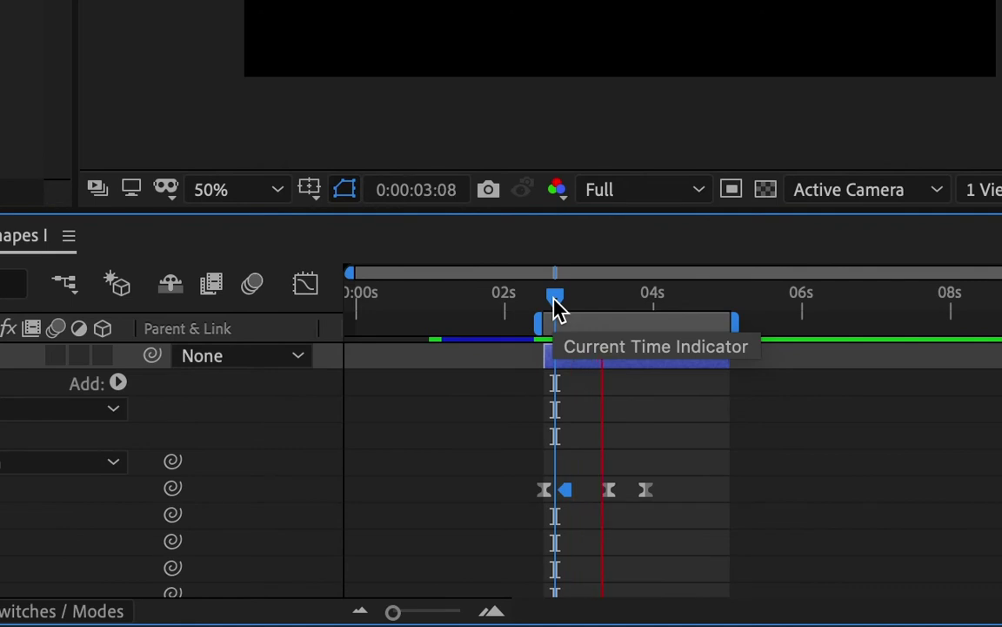
{"action": "key", "text": "space"}
Try the last Points keyframe at a later time, and settle it close after the 0:00:03:12 keyframe, at about 0:00:03:23.
{"action": "left_click_drag", "start_coordinate": [647, 490], "coordinate": [674, 490]}
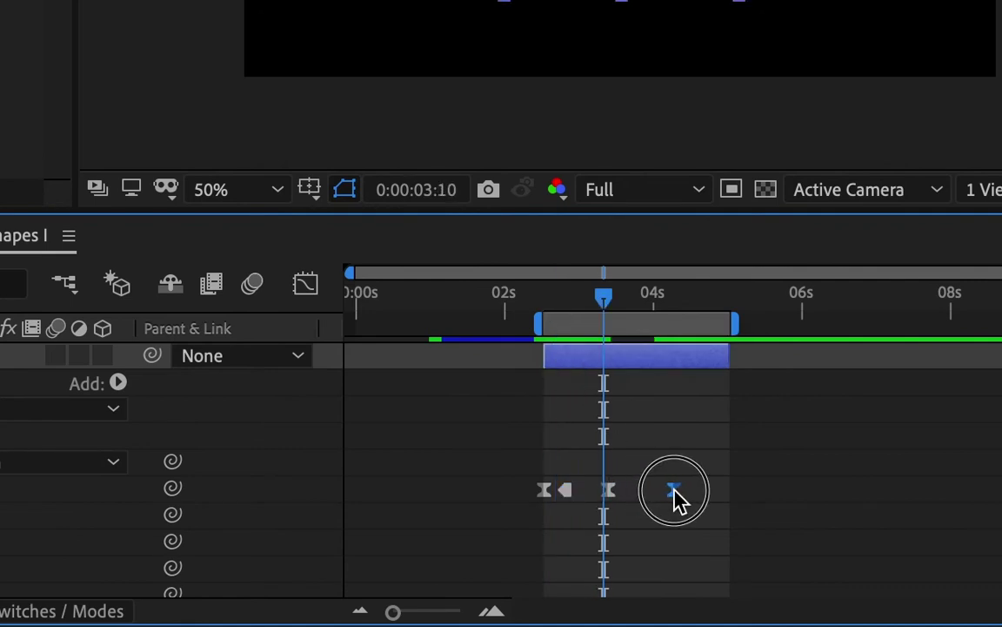
{"action": "mouse_move", "coordinate": [609, 490]}
{"action": "left_mouse_down"}
{"action": "mouse_move", "coordinate": [648, 492]}
{"action": "mouse_move", "coordinate": [607, 491]}
{"action": "left_mouse_up"}
{"action": "left_click_drag", "start_coordinate": [680, 491], "coordinate": [635, 497]}
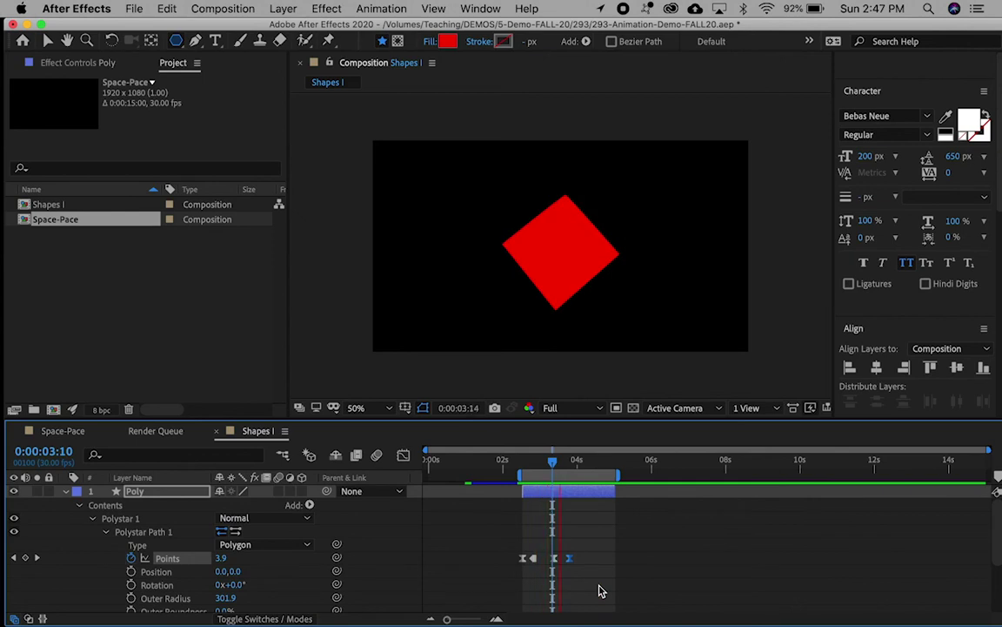
Shift the last two Points keyframes later together so the final one sits at 0:00:04:10, and preview the animation.
{"action": "left_click", "coordinate": [554, 557]}
{"action": "left_click_drag", "start_coordinate": [552, 561], "coordinate": [576, 562]}
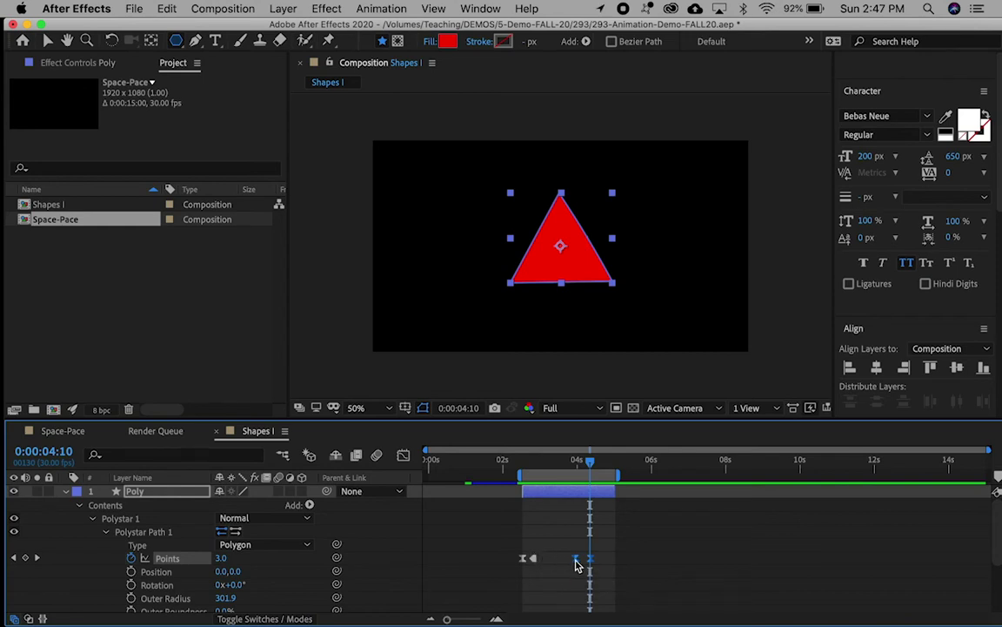
{"action": "left_click_drag", "start_coordinate": [590, 467], "coordinate": [525, 476]}
{"action": "key", "text": "space"}
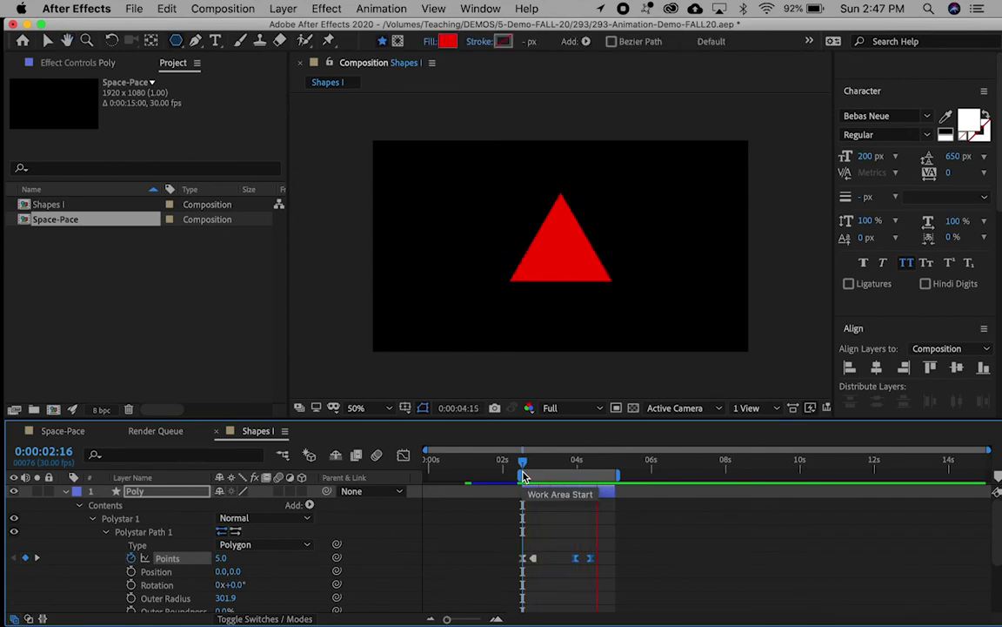
{"action": "left_click", "coordinate": [525, 463]}
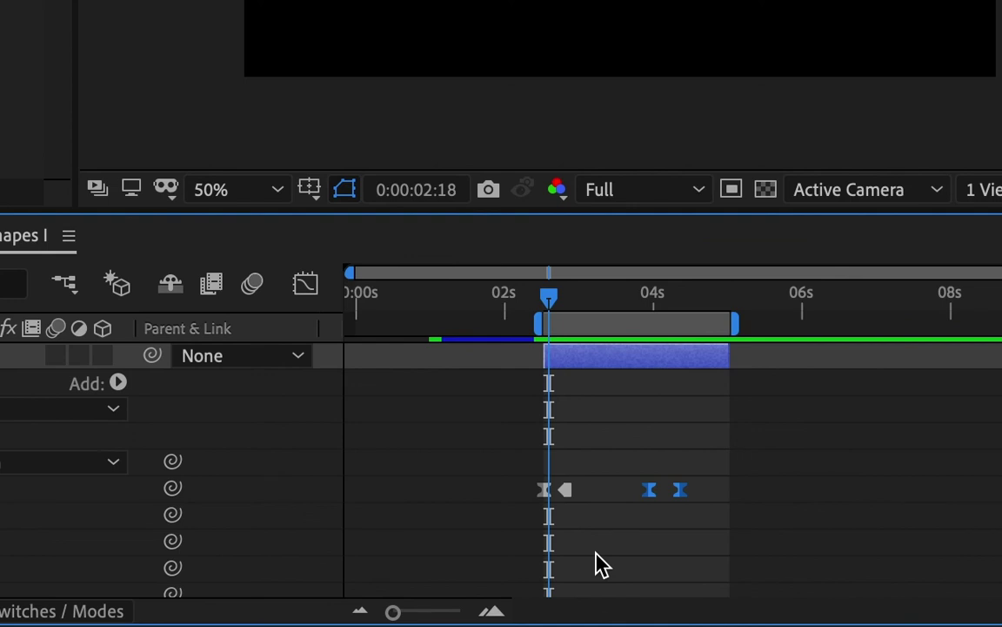
{"action": "key", "text": "space"}
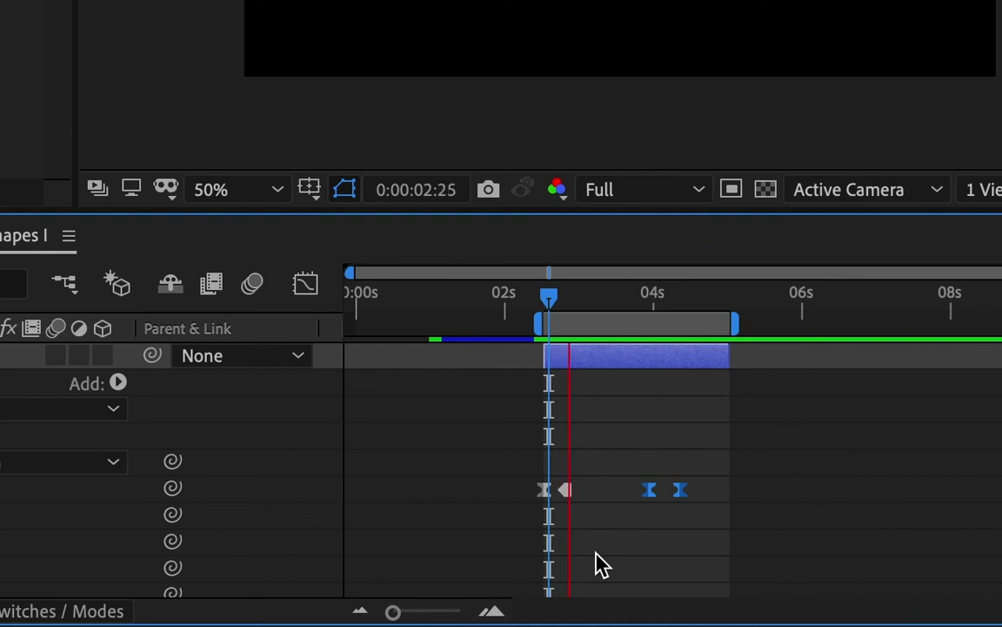